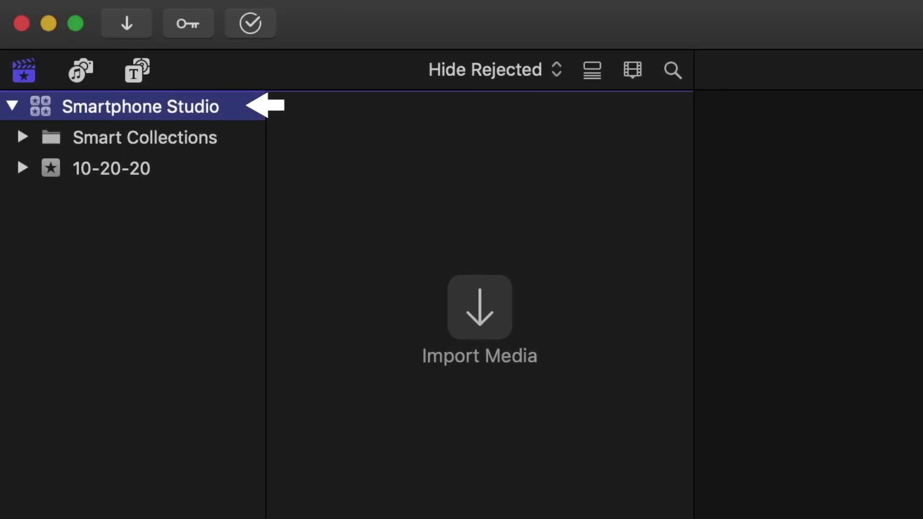
Create a new event in the library and name it 'Titles'
{"action": "left_click", "coordinate": [111, 10]}
{"action": "mouse_move", "coordinate": [173, 29]}
{"action": "left_click", "coordinate": [490, 61]}
{"action": "type", "text": "Titles Tutorial"}
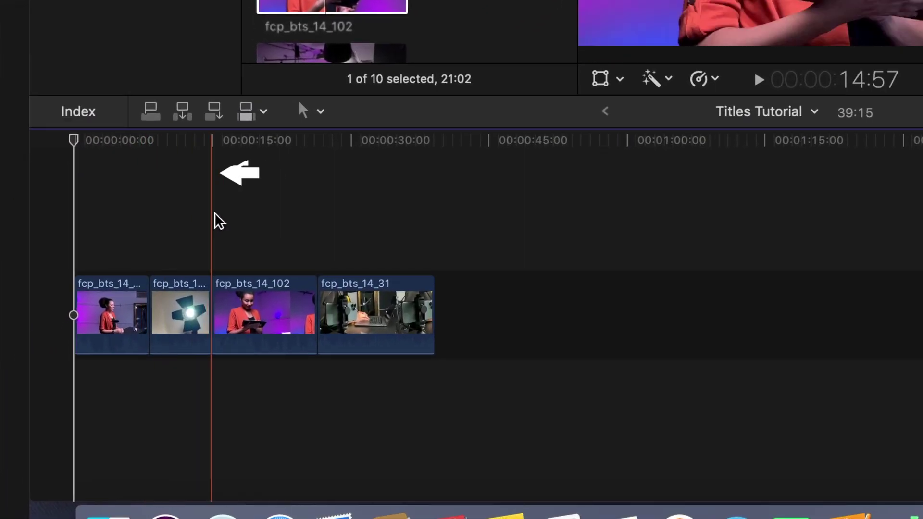
Connect a Basic Title at the 15-second mark above fcp_bts_14_102
{"action": "left_click", "coordinate": [212, 212]}
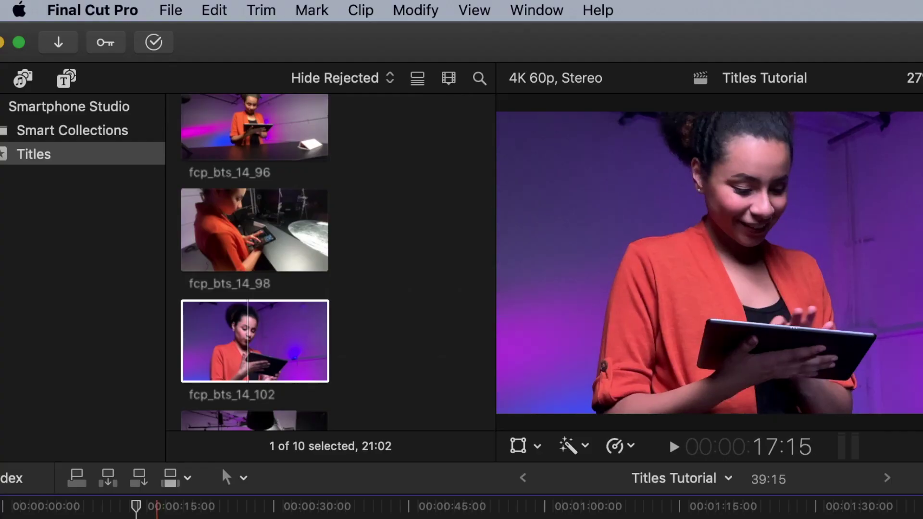
{"action": "left_click", "coordinate": [214, 10]}
{"action": "mouse_move", "coordinate": [361, 378]}
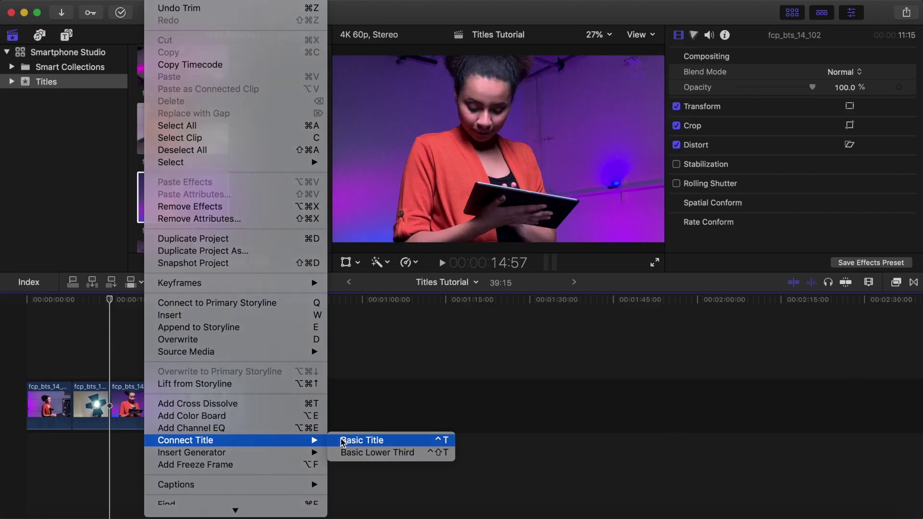
{"action": "left_click", "coordinate": [625, 379]}
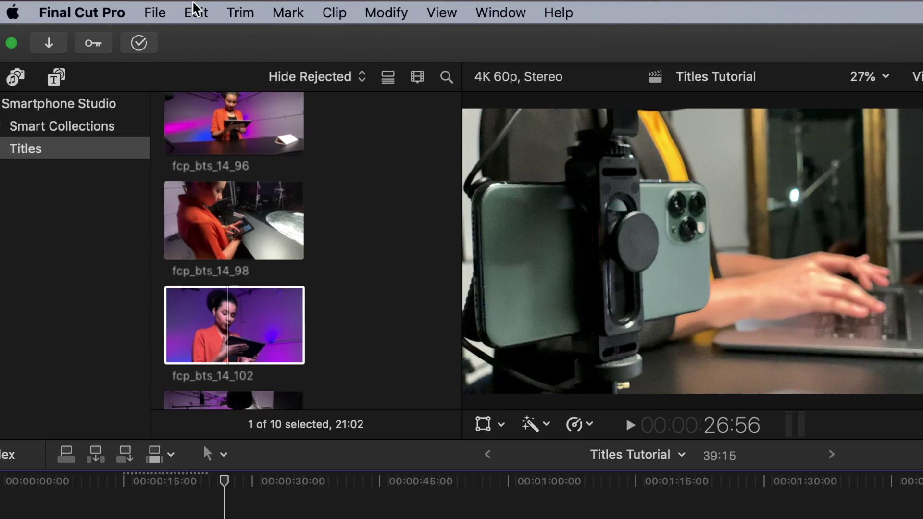
Connect a Basic Lower Third at the playhead above fcp_bts_14_31
{"action": "left_click", "coordinate": [195, 11]}
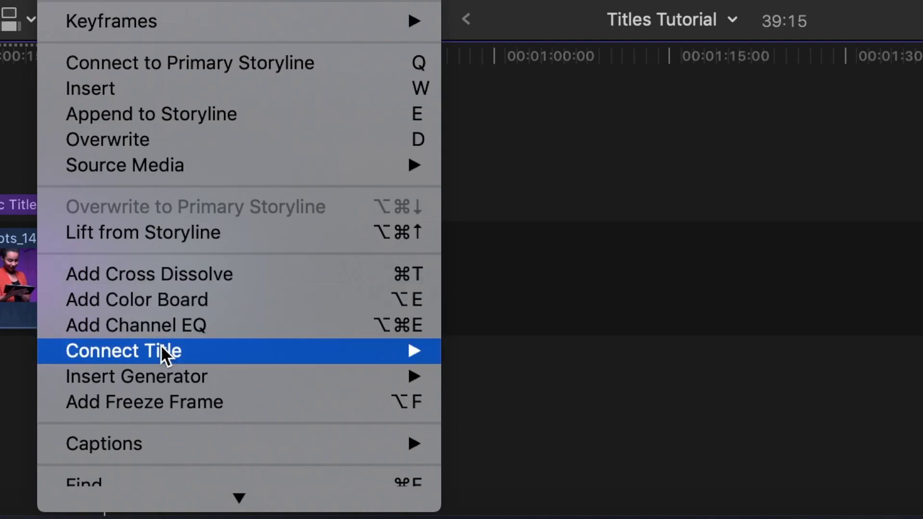
{"action": "mouse_move", "coordinate": [263, 518]}
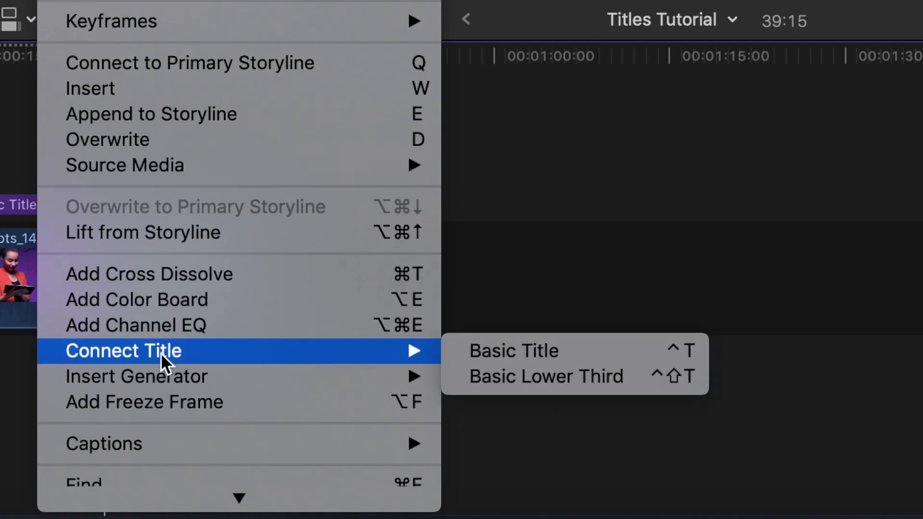
{"action": "left_click", "coordinate": [480, 375]}
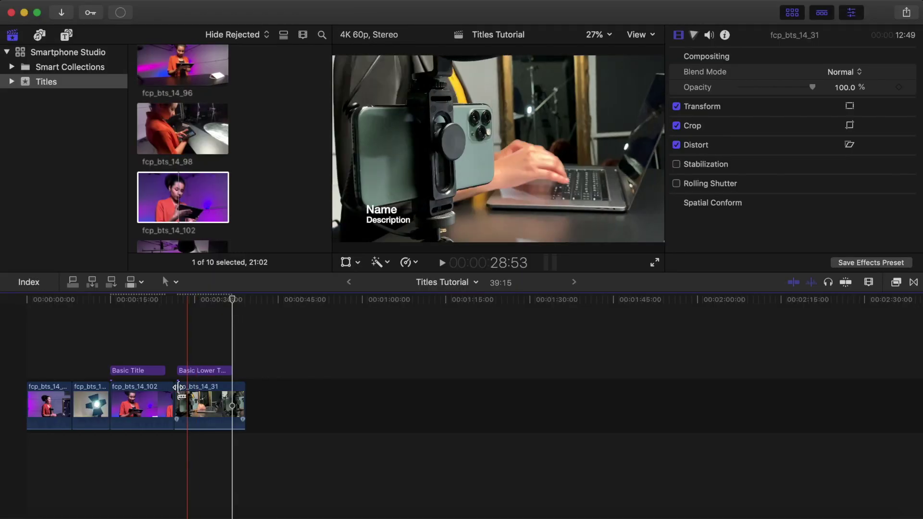
Rearrange the titles, placing the Basic Title in the storyline after fcp_bts_14_31
{"action": "left_click_drag", "start_coordinate": [297, 218], "coordinate": [158, 226]}
{"action": "left_click_drag", "start_coordinate": [77, 376], "coordinate": [59, 376]}
{"action": "mouse_move", "coordinate": [205, 371]}
{"action": "left_mouse_down"}
{"action": "mouse_move", "coordinate": [219, 372]}
{"action": "mouse_move", "coordinate": [198, 374]}
{"action": "left_mouse_up"}
{"action": "left_click_drag", "start_coordinate": [53, 371], "coordinate": [260, 413]}
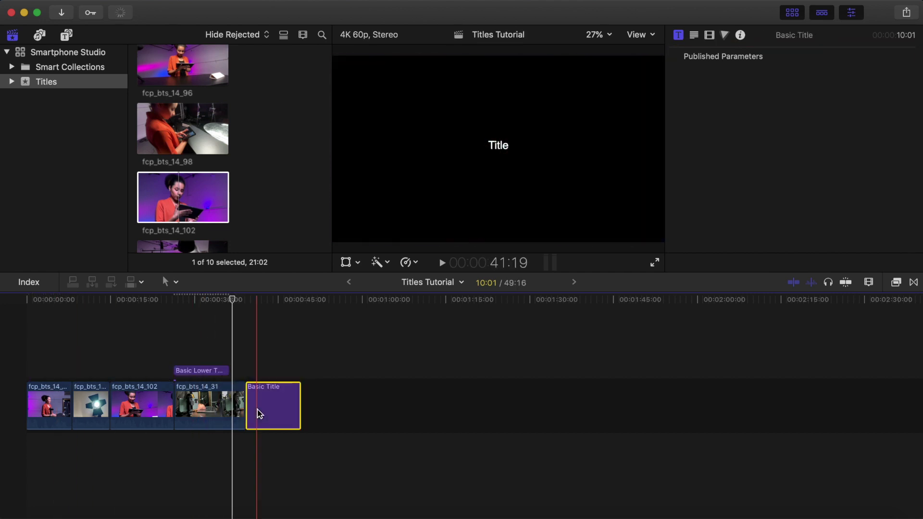
{"action": "left_click", "coordinate": [266, 363]}
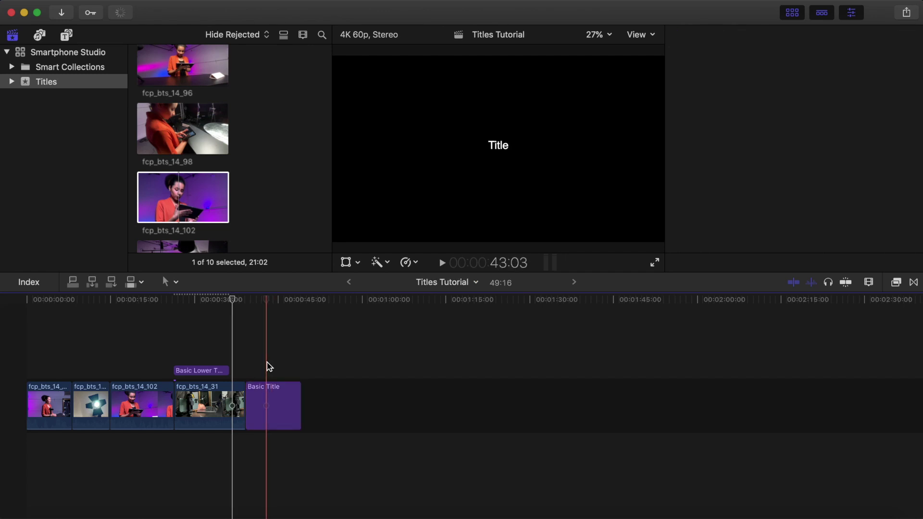
{"action": "left_click", "coordinate": [269, 395]}
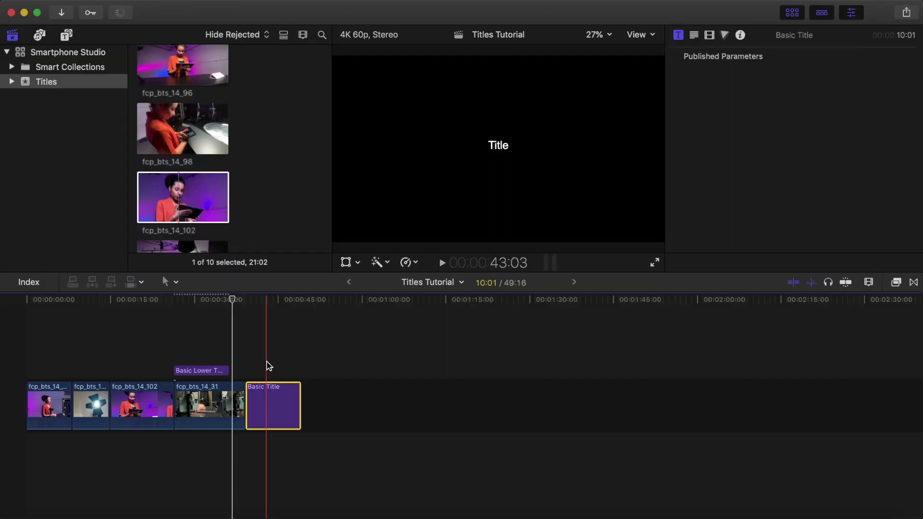
Edit the Basic Title's text in the Viewer to read 'Studio Title'
{"action": "left_click", "coordinate": [268, 366]}
{"action": "left_click", "coordinate": [268, 396]}
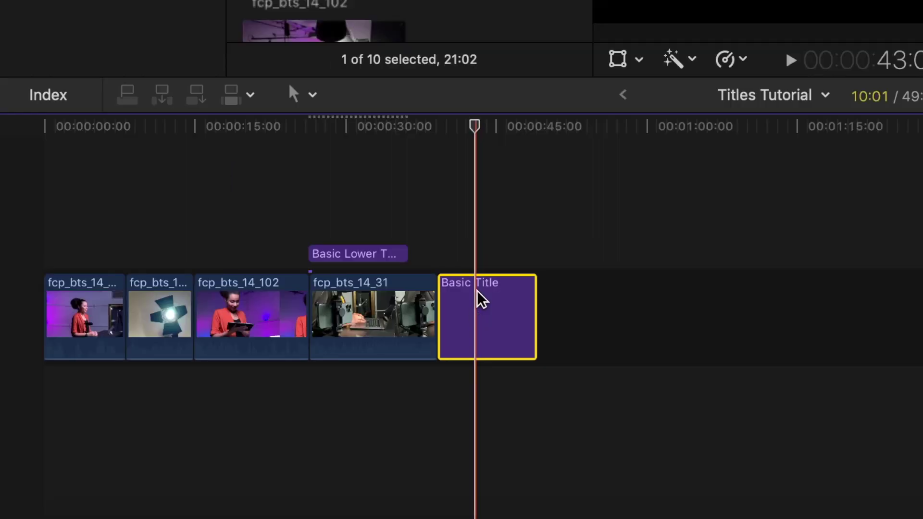
{"action": "double_click", "coordinate": [477, 290]}
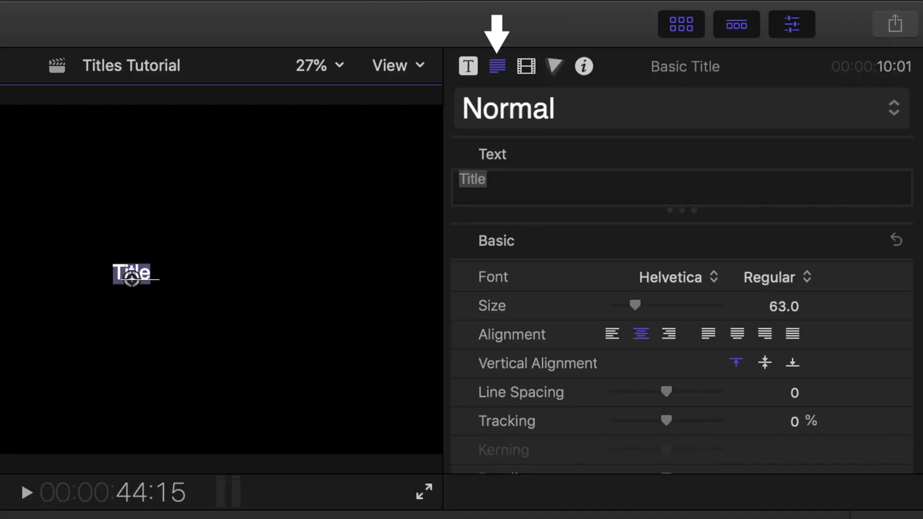
{"action": "type", "text": "S"}
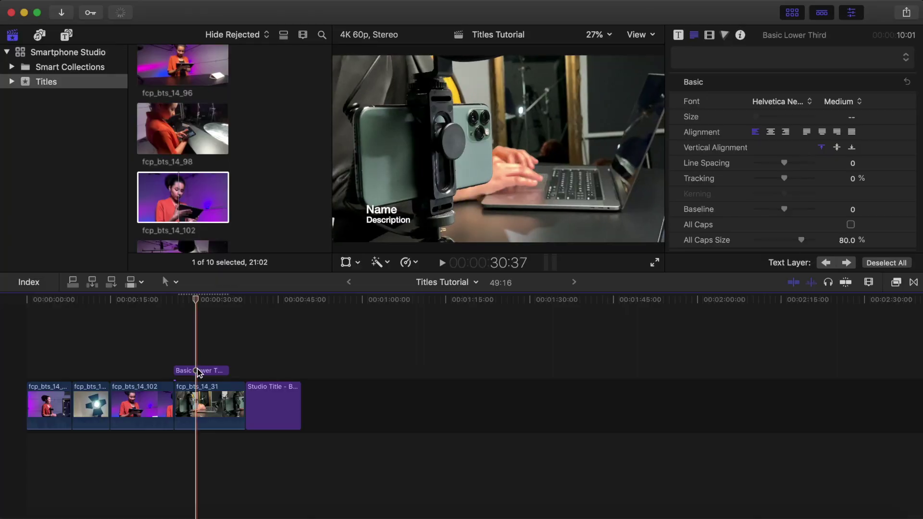
{"action": "left_click", "coordinate": [200, 373]}
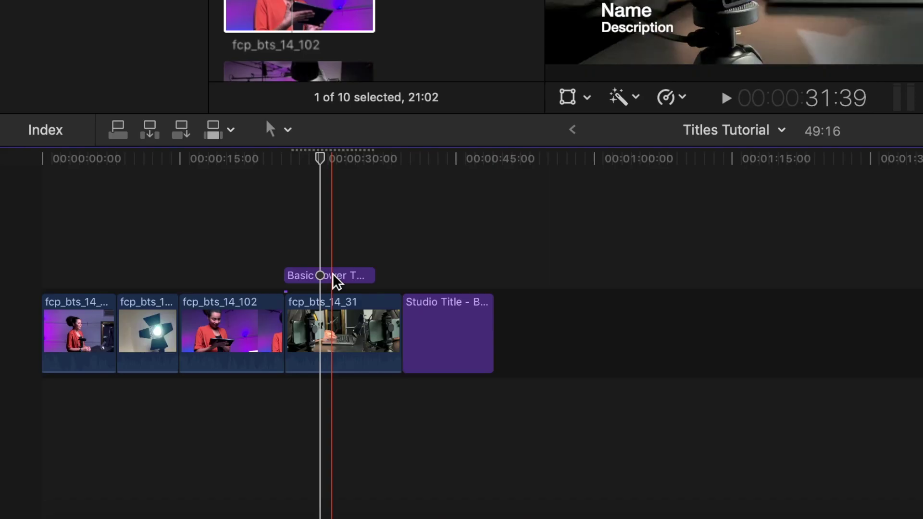
Type 'Smartphone Demo' into the Basic Lower Third's Description text line
{"action": "left_click", "coordinate": [334, 276]}
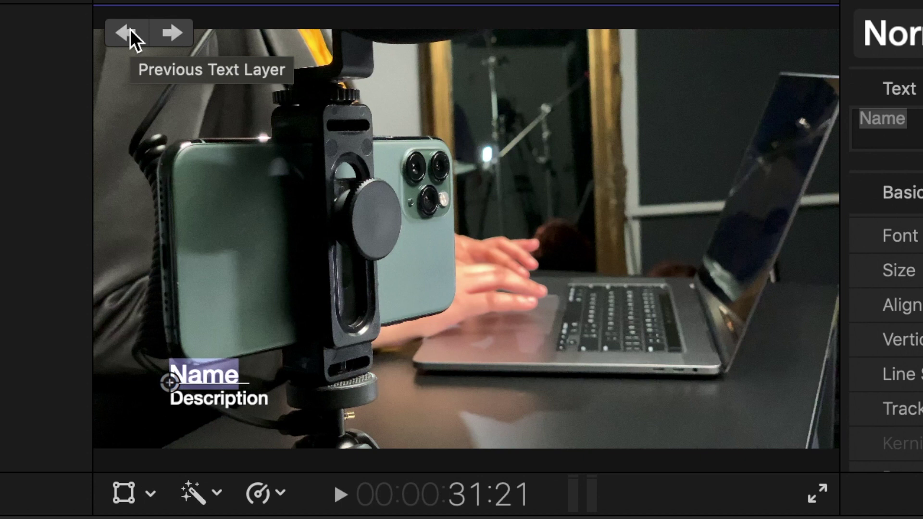
{"action": "left_click", "coordinate": [172, 33]}
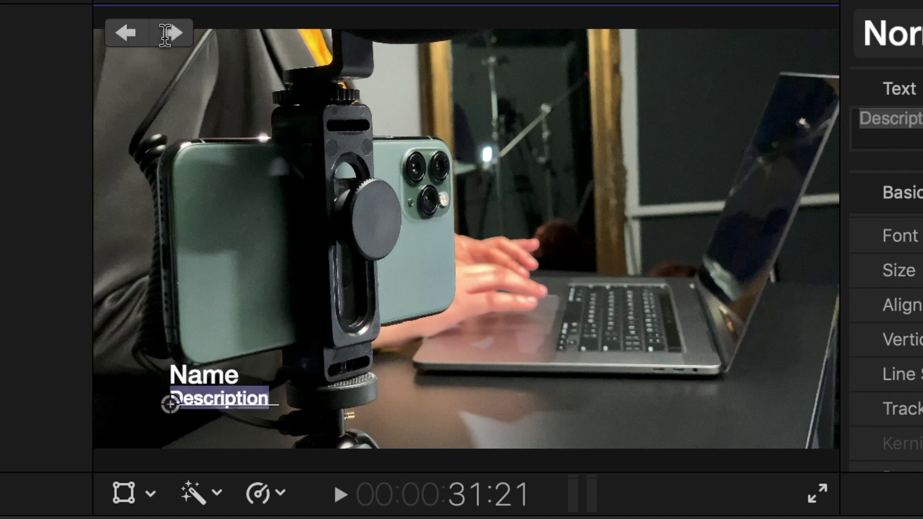
{"action": "left_click", "coordinate": [125, 34]}
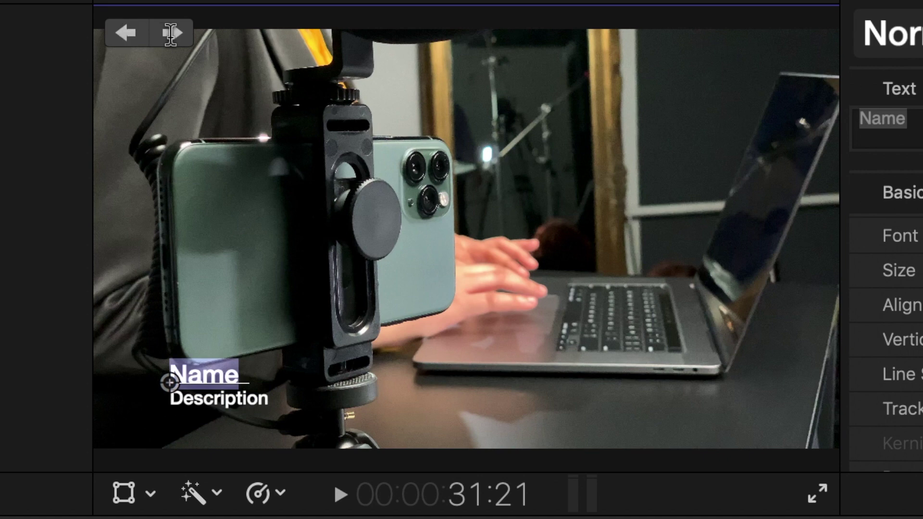
{"action": "left_click", "coordinate": [171, 33]}
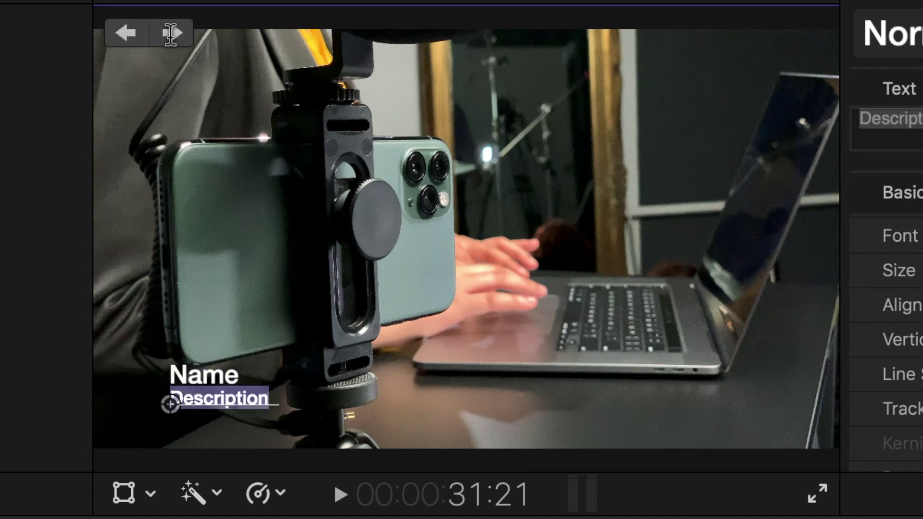
{"action": "type", "text": "Smartphone Demo"}
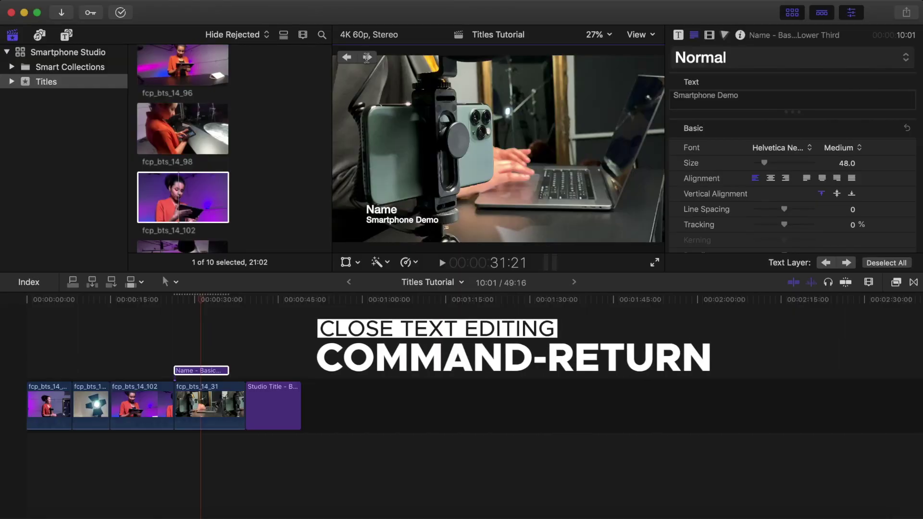
{"action": "key", "text": "super+Return"}
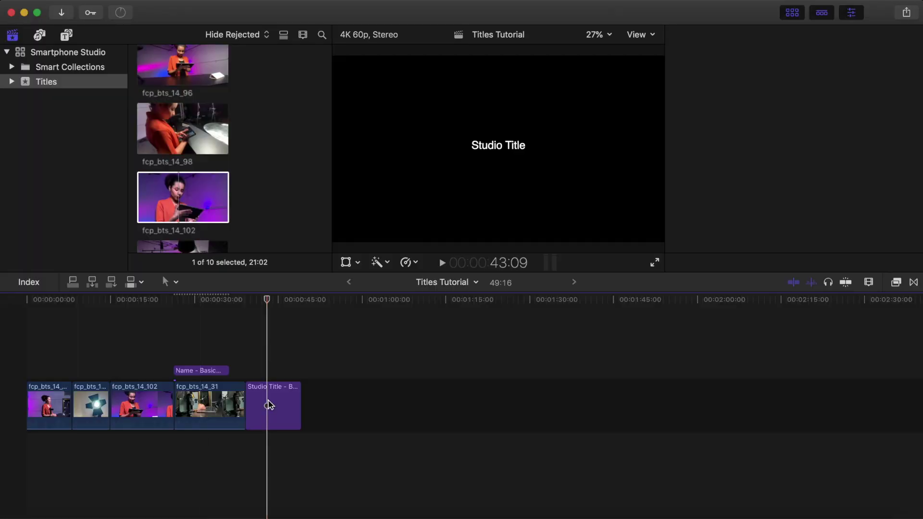
Show the Studio Title's Text inspector and expand it to full height
{"action": "left_click", "coordinate": [268, 405]}
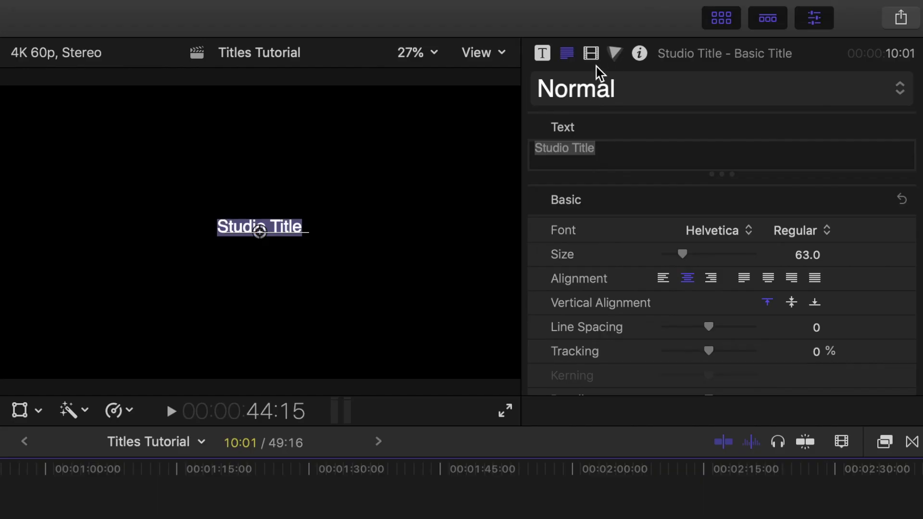
{"action": "left_click", "coordinate": [568, 54]}
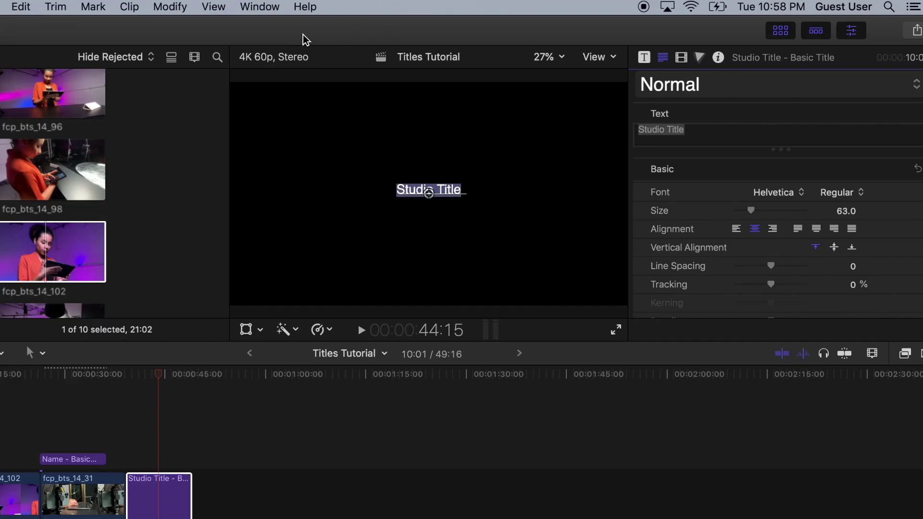
{"action": "left_click", "coordinate": [219, 6]}
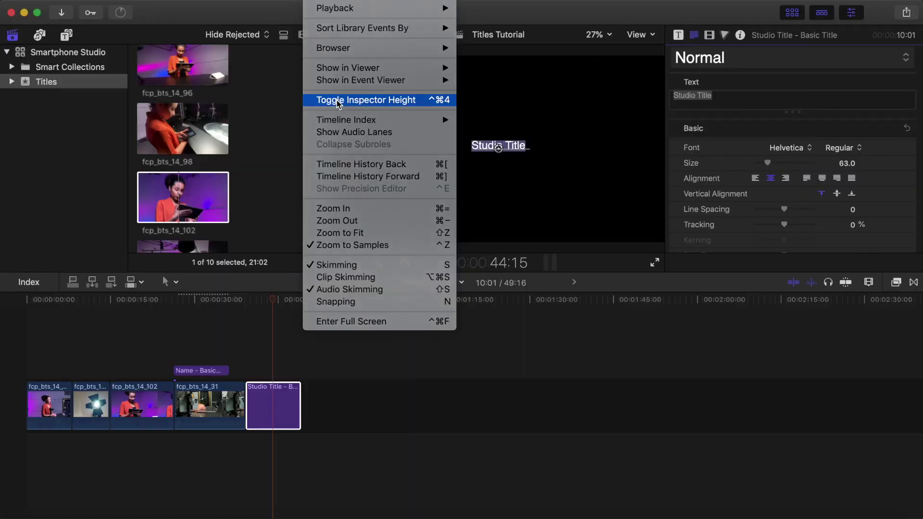
{"action": "left_click", "coordinate": [192, 180]}
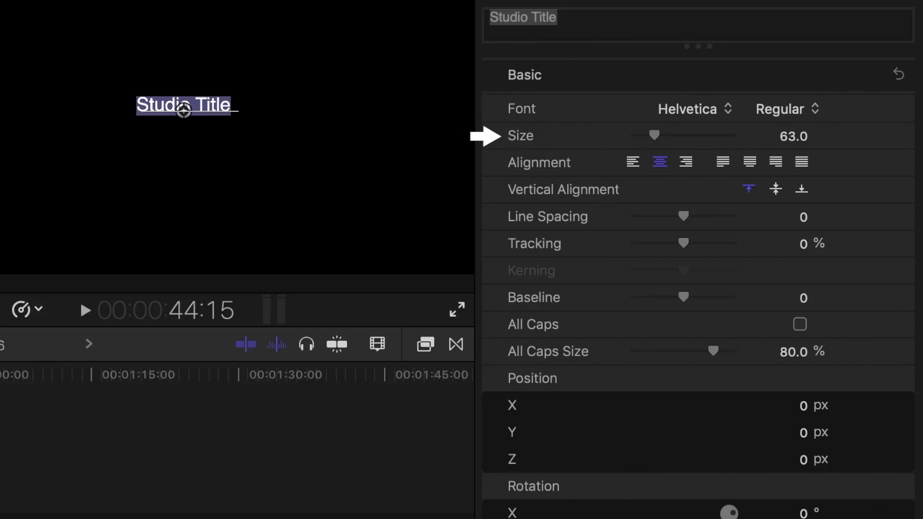
Reset the title's text settings, switch the font to Hoefler Text and enlarge to size 122
{"action": "left_click", "coordinate": [904, 111]}
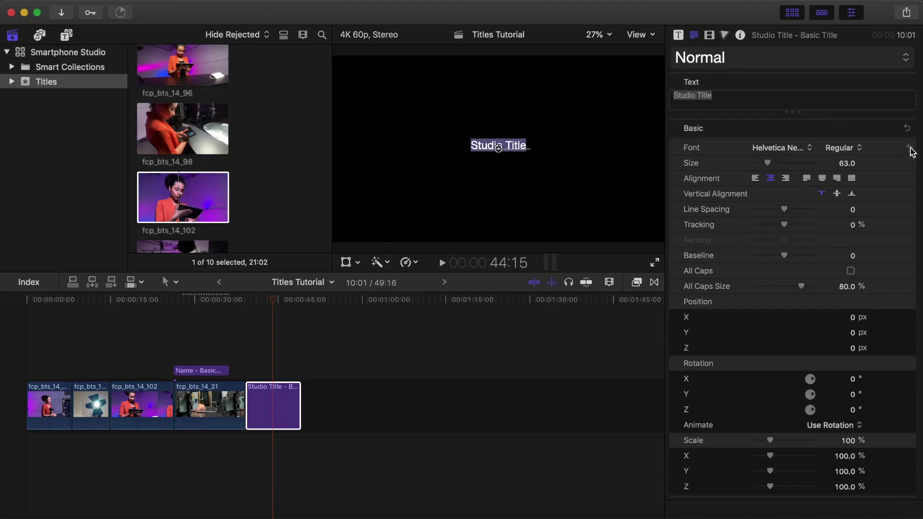
{"action": "left_click", "coordinate": [793, 148]}
{"action": "left_click", "coordinate": [766, 330]}
{"action": "left_click_drag", "start_coordinate": [767, 163], "coordinate": [795, 166]}
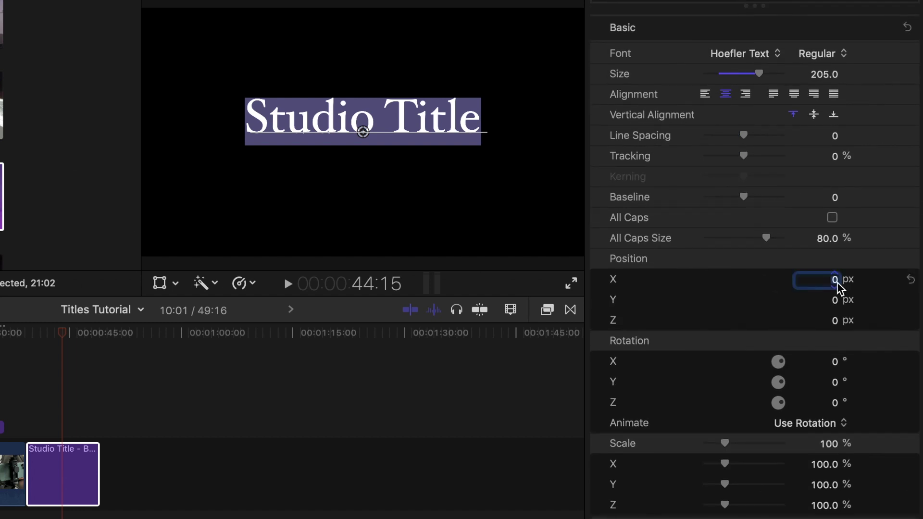
Set the title's Position to X 50, Y 100, Z 50 px
{"action": "type", "text": "50"}
{"action": "key", "text": "Tab"}
{"action": "type", "text": "100"}
{"action": "key", "text": "Tab"}
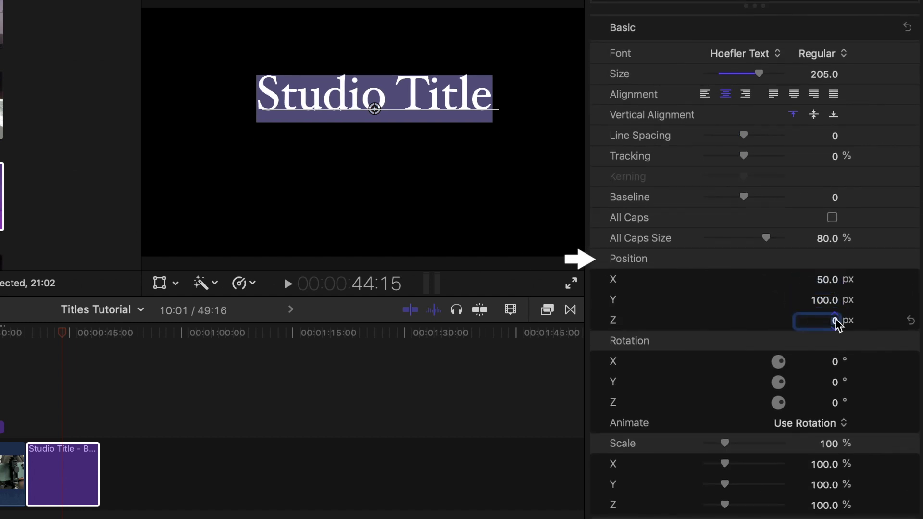
{"action": "type", "text": "50"}
{"action": "key", "text": "Return"}
Try a 3-D rotation and scale on the title, then undo it
{"action": "left_click_drag", "start_coordinate": [778, 361], "coordinate": [788, 423]}
{"action": "left_click_drag", "start_coordinate": [724, 443], "coordinate": [726, 442]}
{"action": "key", "text": "super+z"}
{"action": "key", "text": "super+z"}
{"action": "key", "text": "super+z"}
{"action": "key", "text": "super+z"}
{"action": "key", "text": "super+z"}
{"action": "key", "text": "super+z"}
{"action": "key", "text": "super+z"}
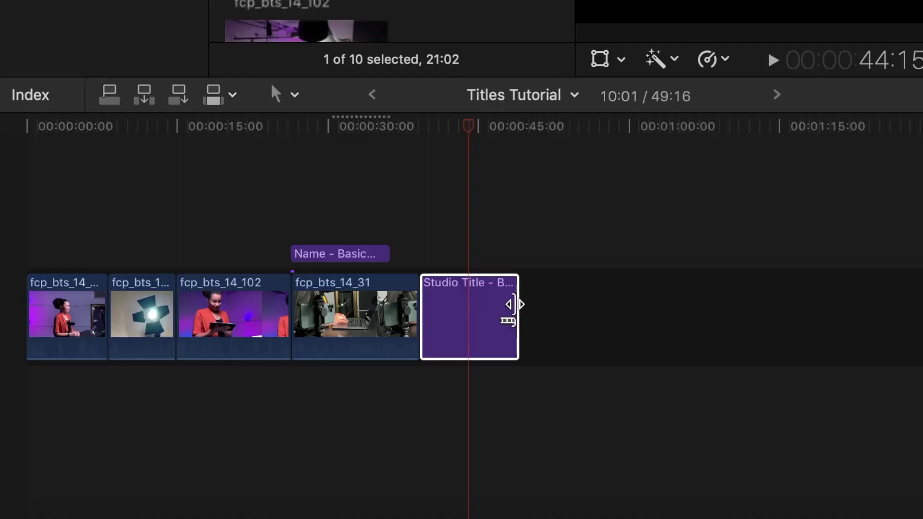
Trim the Studio Title clip shorter by dragging its end edge left
{"action": "left_click", "coordinate": [513, 304]}
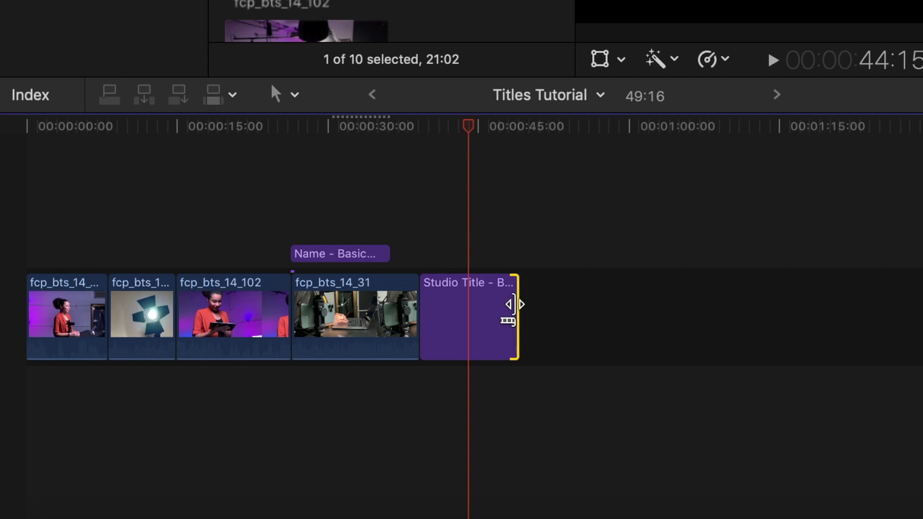
{"action": "left_click_drag", "start_coordinate": [513, 304], "coordinate": [493, 304]}
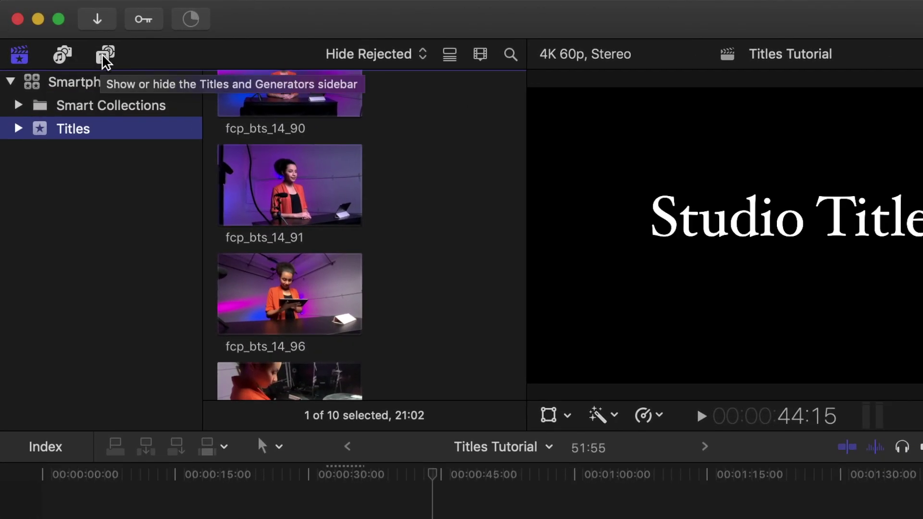
Open the Titles and Generators browser, expand the Titles category and scroll down to Glow
{"action": "left_click", "coordinate": [104, 55]}
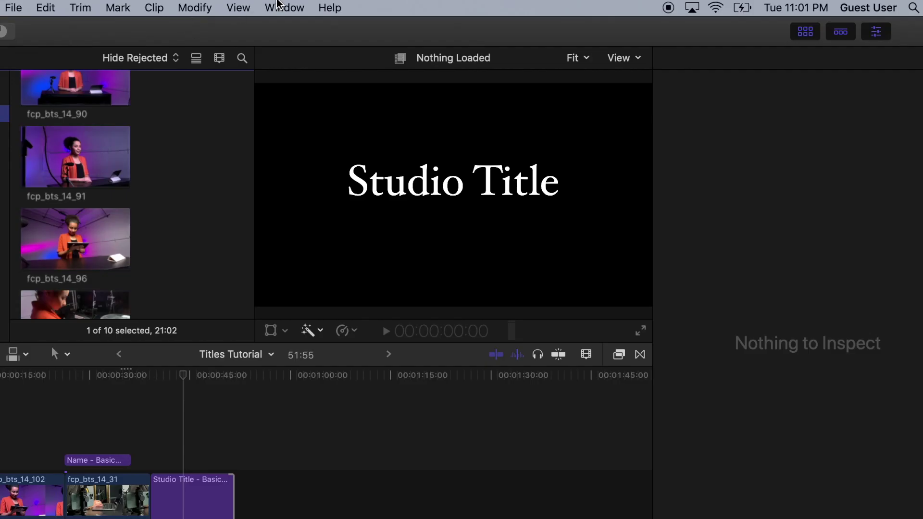
{"action": "left_click", "coordinate": [278, 6]}
{"action": "mouse_move", "coordinate": [280, 64]}
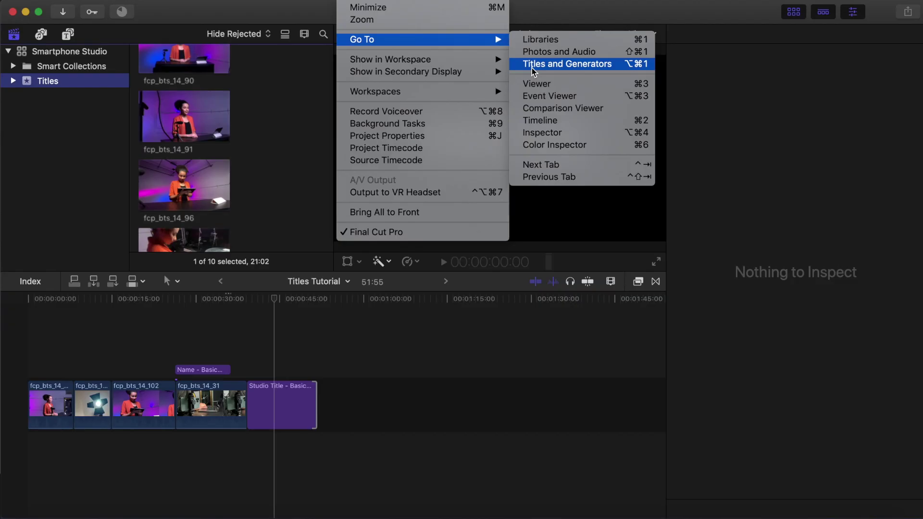
{"action": "left_click", "coordinate": [503, 130]}
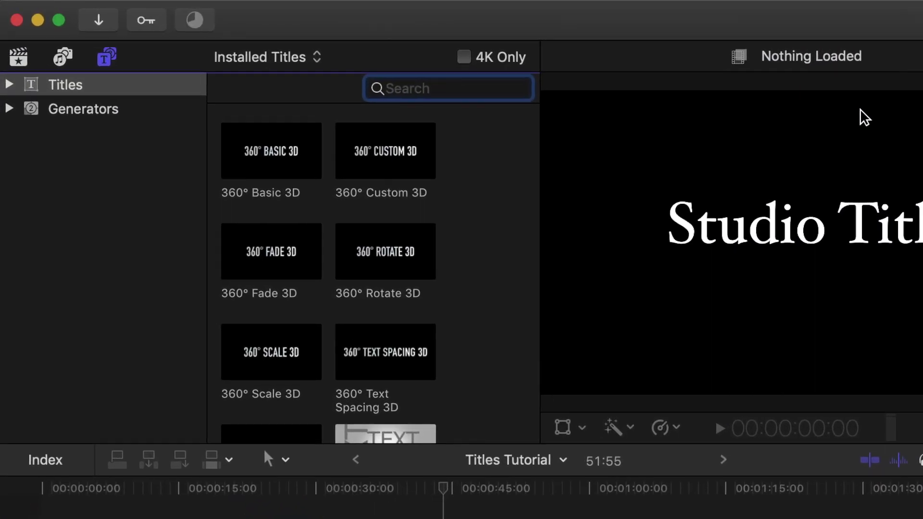
{"action": "left_click", "coordinate": [34, 58]}
{"action": "left_click", "coordinate": [8, 86]}
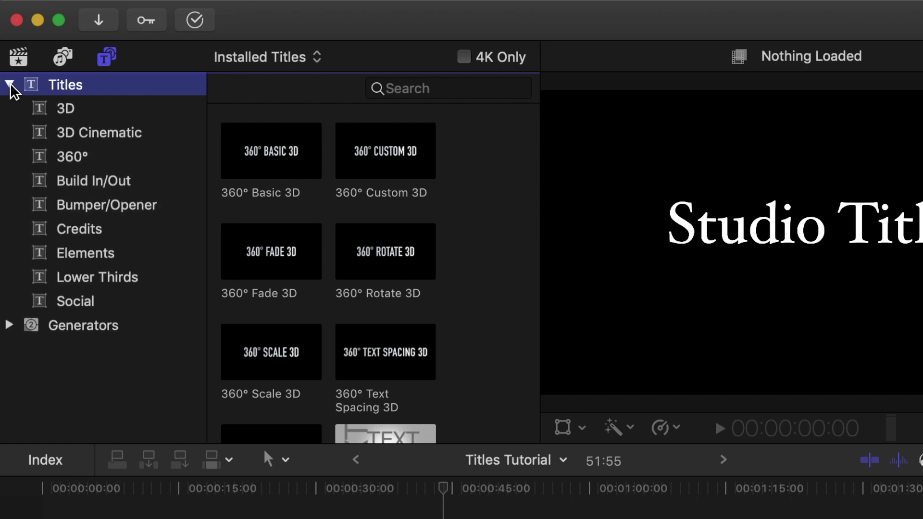
{"action": "scroll", "coordinate": [283, 351], "scroll_direction": "down", "scroll_amount": 5}
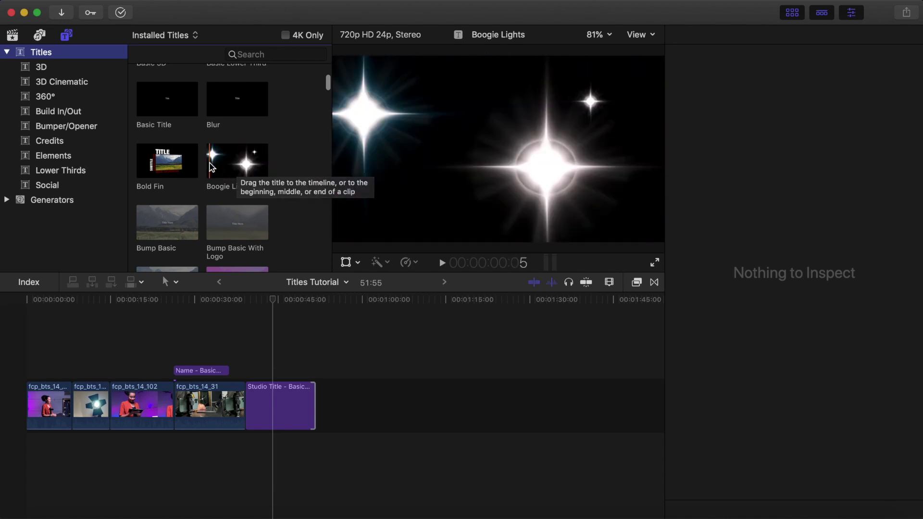
{"action": "scroll", "coordinate": [197, 154], "scroll_direction": "down", "scroll_amount": 8}
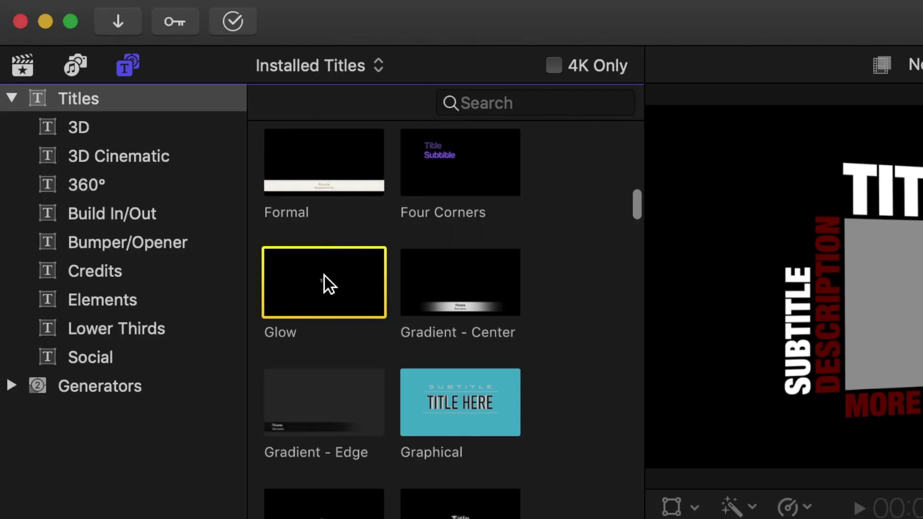
Append the Glow title to the end of the timeline and show its published parameters
{"action": "left_click_drag", "start_coordinate": [316, 285], "coordinate": [321, 406]}
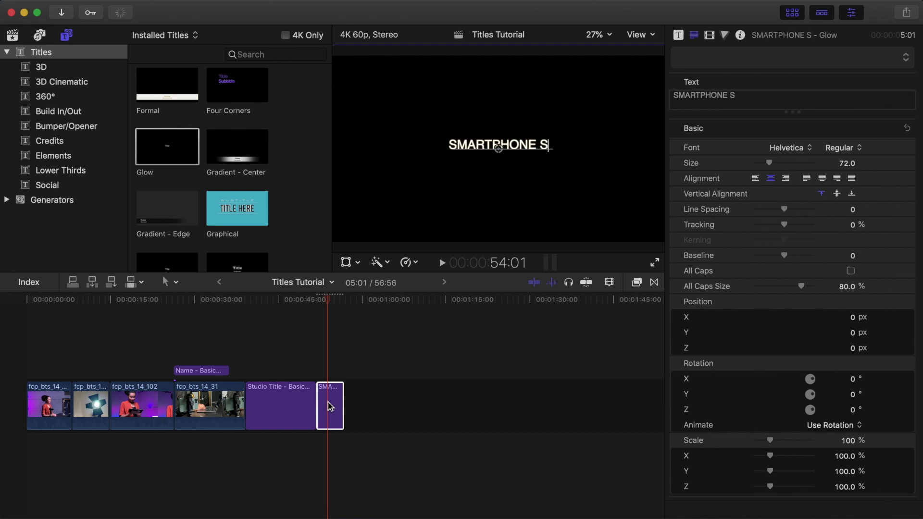
{"action": "left_click", "coordinate": [349, 356]}
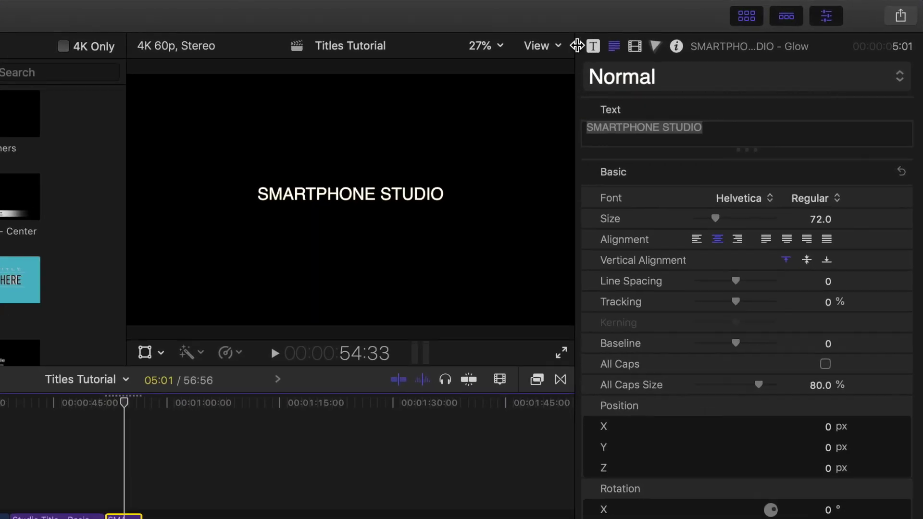
{"action": "left_click", "coordinate": [674, 35]}
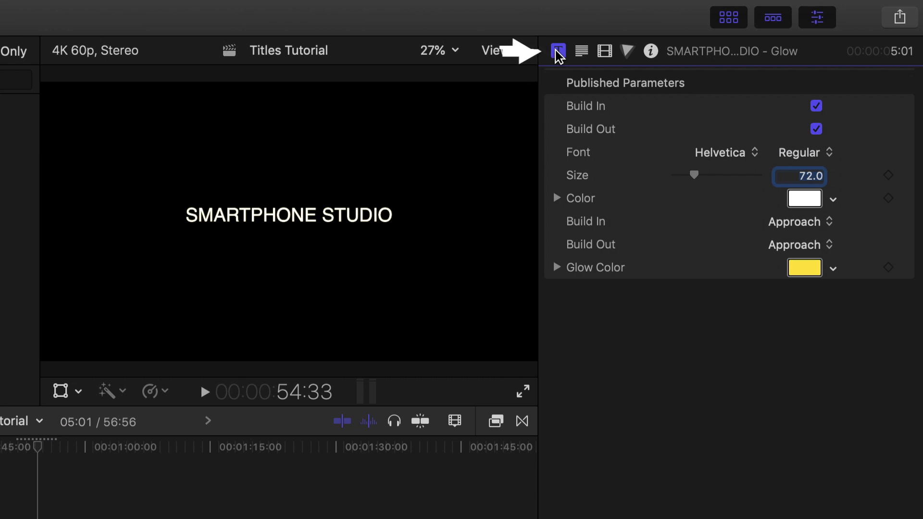
Make the SMARTPHONE STUDIO title text blue and its glow green
{"action": "left_click", "coordinate": [833, 199]}
{"action": "left_click_drag", "start_coordinate": [838, 214], "coordinate": [799, 340]}
{"action": "left_click", "coordinate": [833, 269]}
{"action": "left_click", "coordinate": [764, 353]}
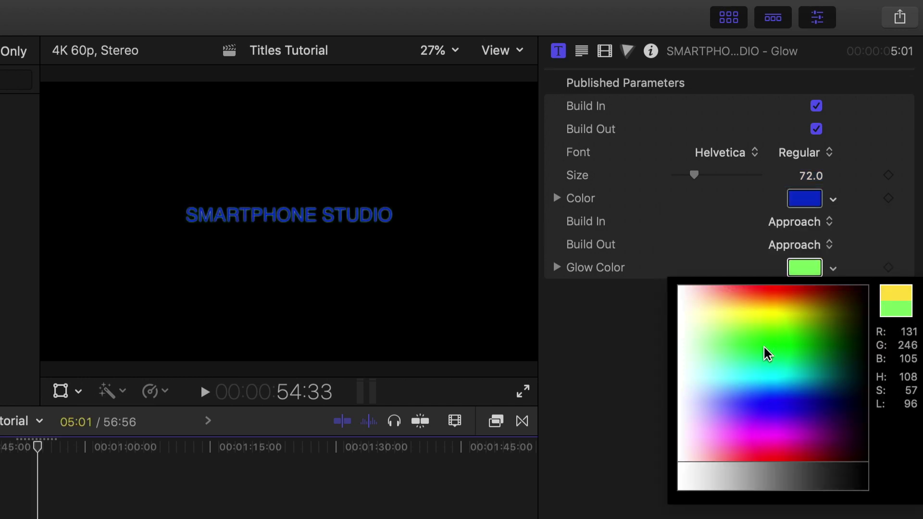
Play the styled title back from an earlier point to preview it
{"action": "left_click", "coordinate": [319, 370]}
{"action": "key", "text": "space"}
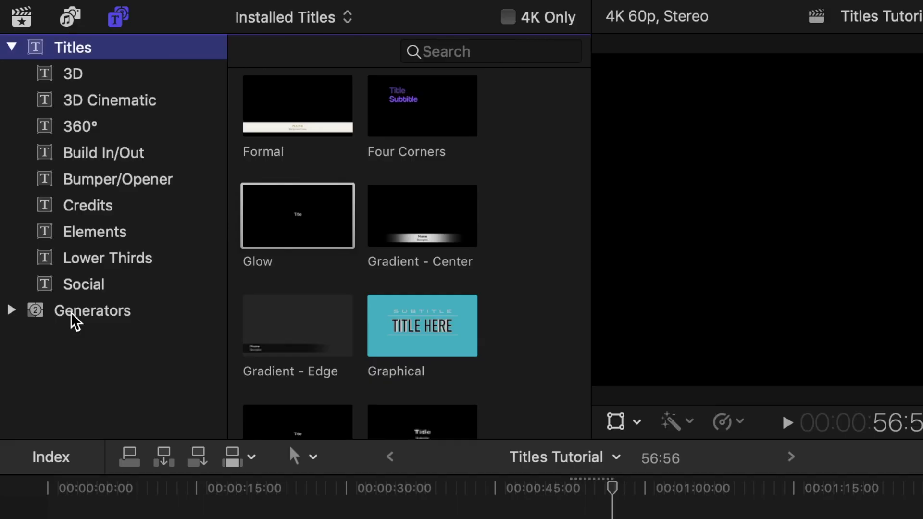
{"action": "left_click", "coordinate": [31, 315]}
{"action": "left_click", "coordinate": [13, 312]}
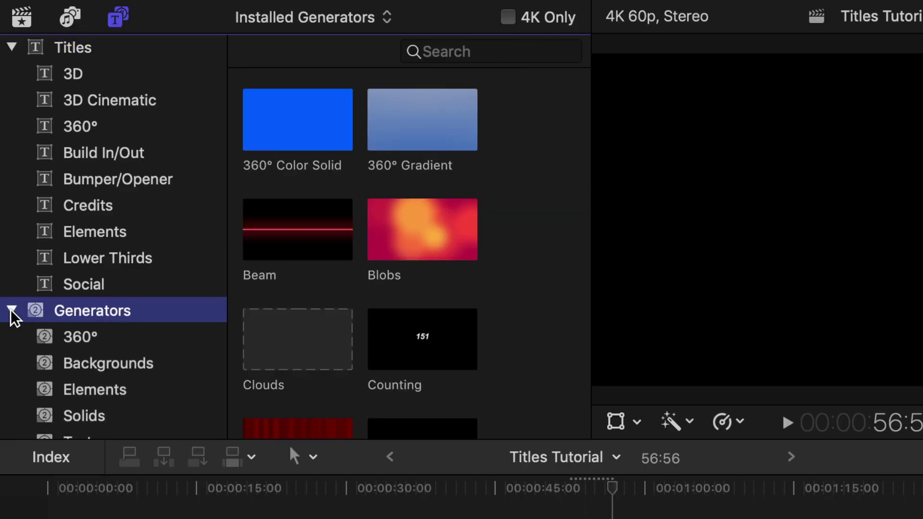
{"action": "scroll", "coordinate": [14, 317], "scroll_direction": "down", "scroll_amount": 2}
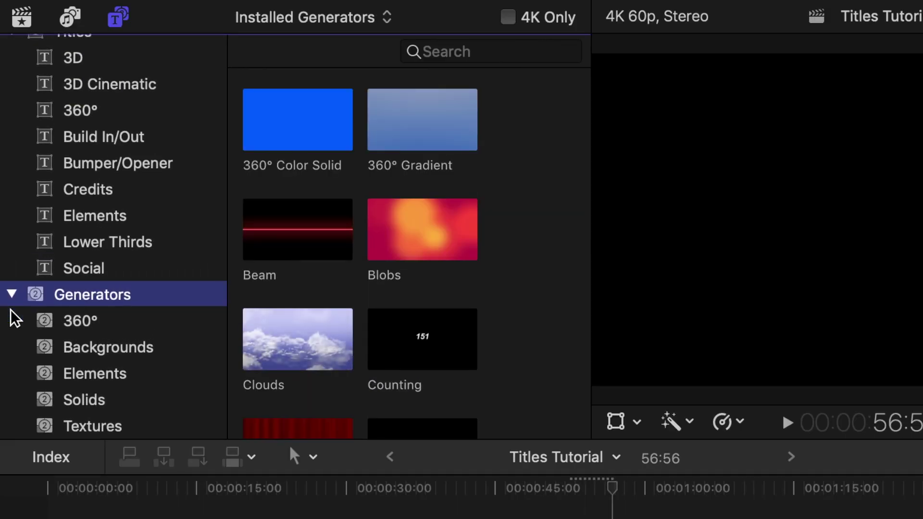
{"action": "left_click", "coordinate": [68, 349]}
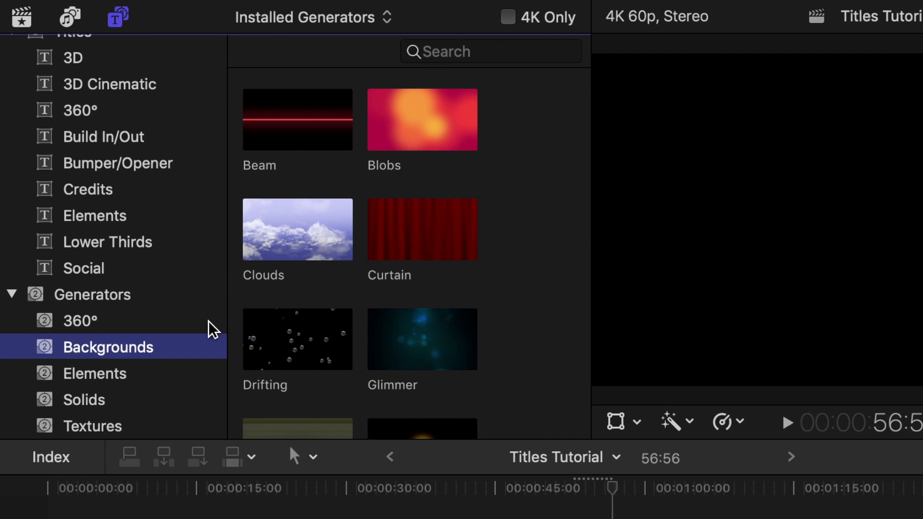
{"action": "scroll", "coordinate": [317, 326], "scroll_direction": "down", "scroll_amount": 2}
{"action": "scroll", "coordinate": [318, 328], "scroll_direction": "down", "scroll_amount": 1}
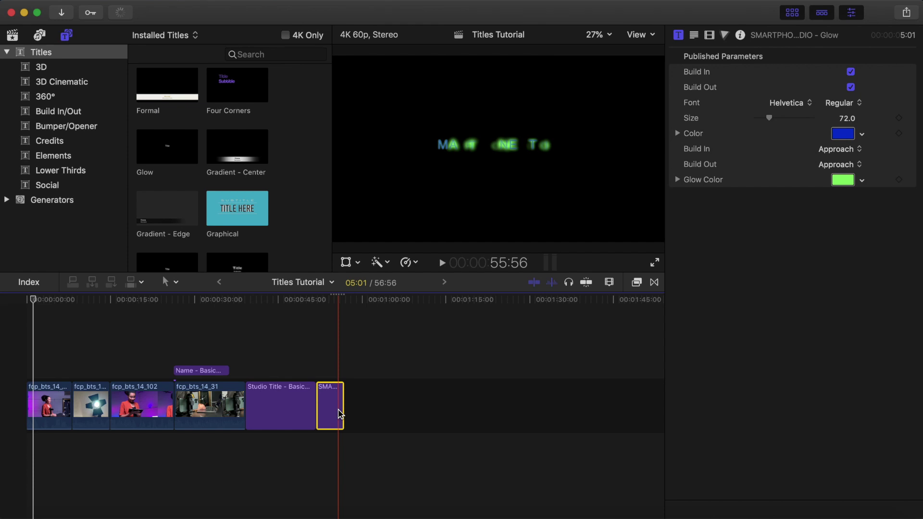
Move the SMARTPHONE STUDIO title to the timeline start and list the Backgrounds generators
{"action": "left_click_drag", "start_coordinate": [338, 409], "coordinate": [36, 414]}
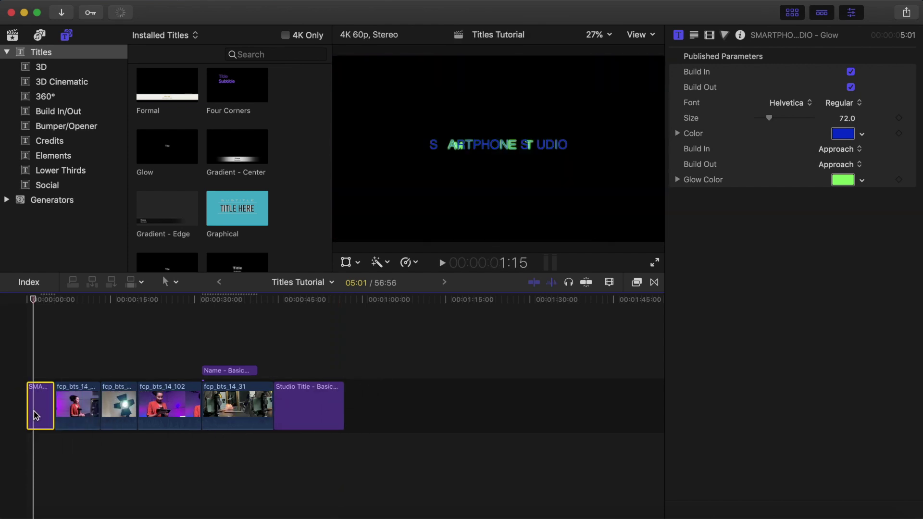
{"action": "left_click", "coordinate": [23, 206]}
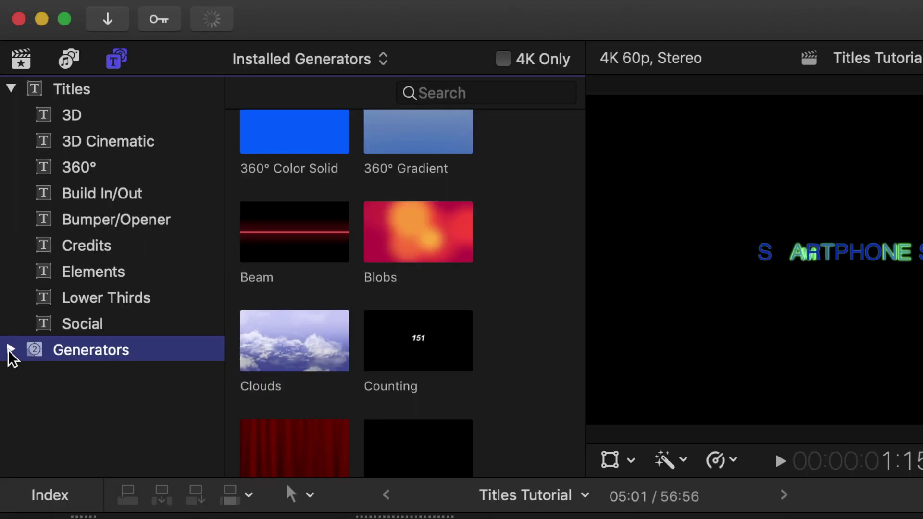
{"action": "left_click", "coordinate": [8, 351]}
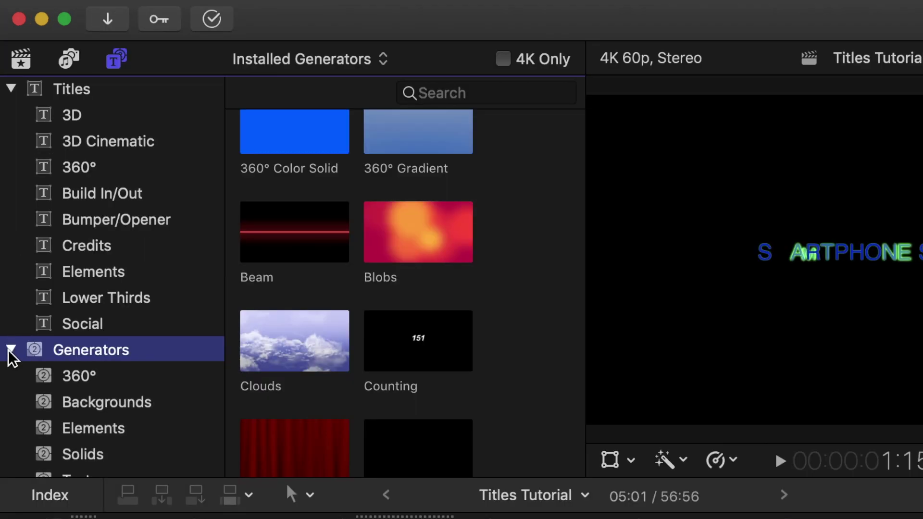
{"action": "scroll", "coordinate": [10, 356], "scroll_direction": "down", "scroll_amount": 2}
{"action": "left_click", "coordinate": [96, 387]}
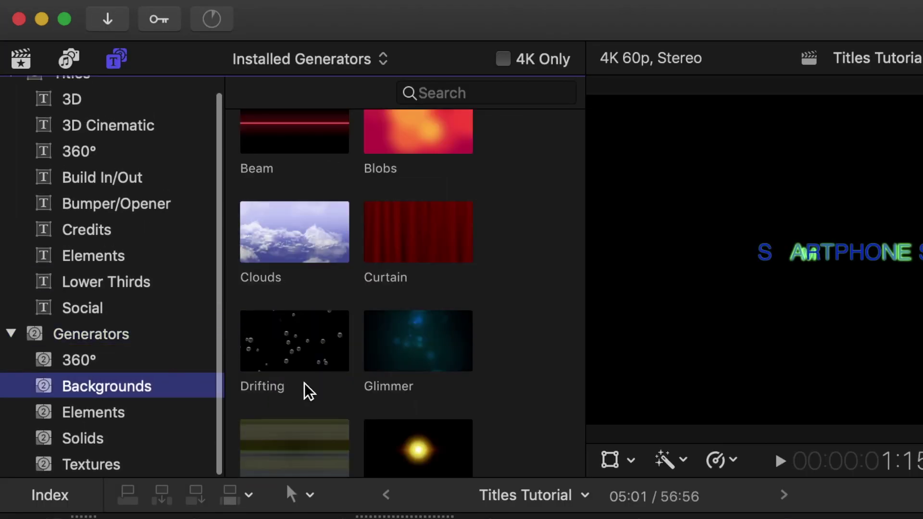
Connect the Organic background generator beneath the title at the start of the timeline
{"action": "scroll", "coordinate": [304, 387], "scroll_direction": "down", "scroll_amount": 6}
{"action": "left_click", "coordinate": [296, 236]}
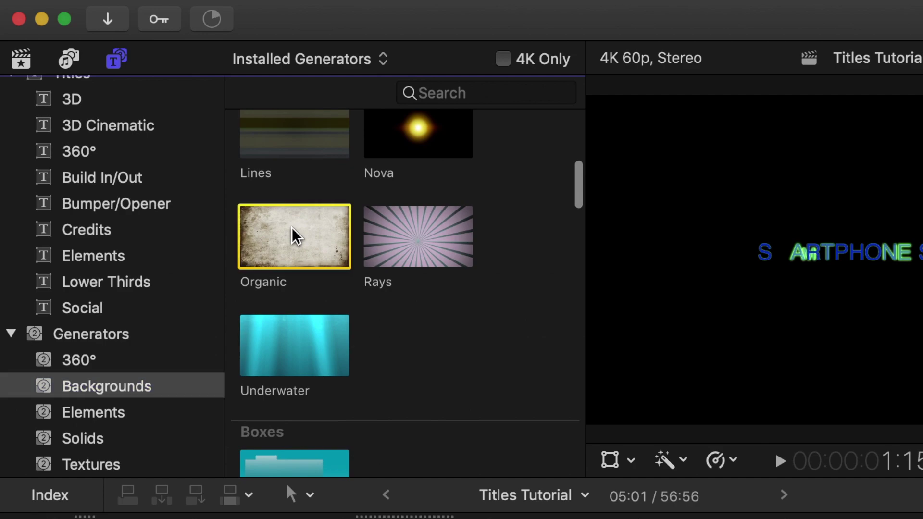
{"action": "left_click_drag", "start_coordinate": [296, 236], "coordinate": [36, 518]}
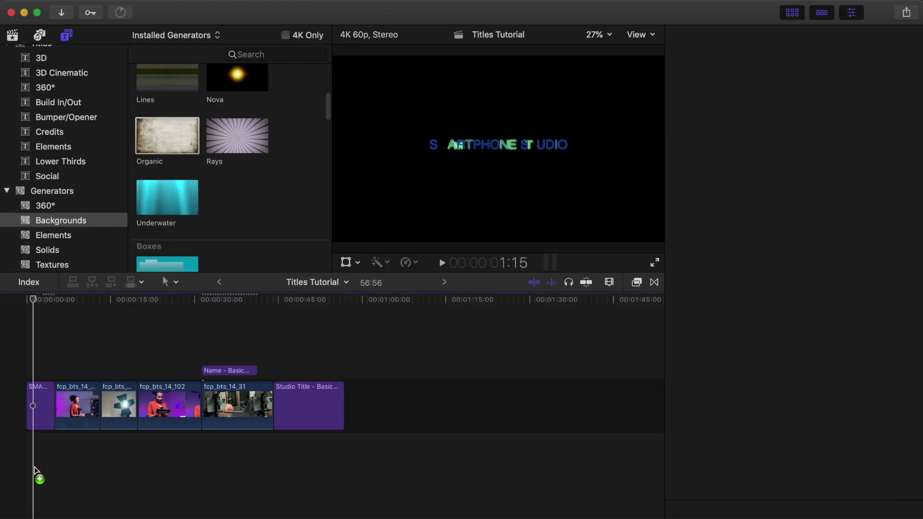
{"action": "left_click_drag", "start_coordinate": [23, 454], "coordinate": [30, 453]}
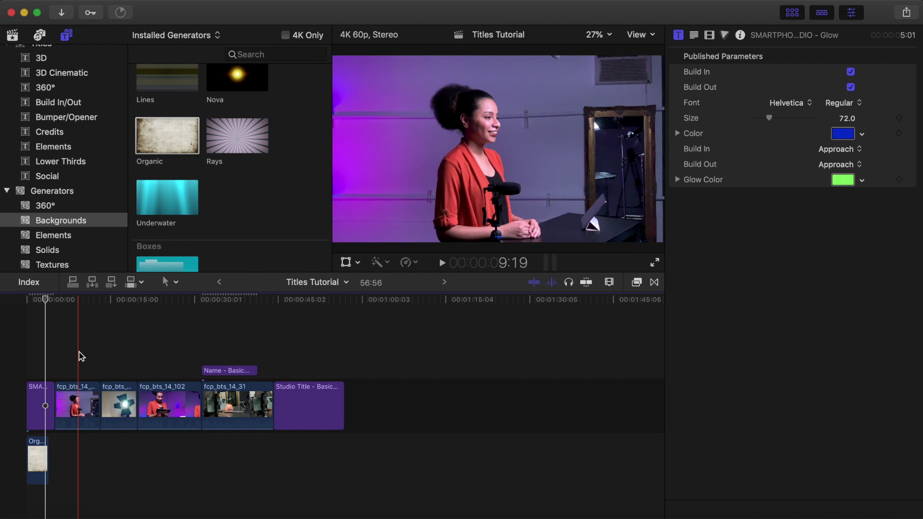
{"action": "left_click", "coordinate": [55, 354]}
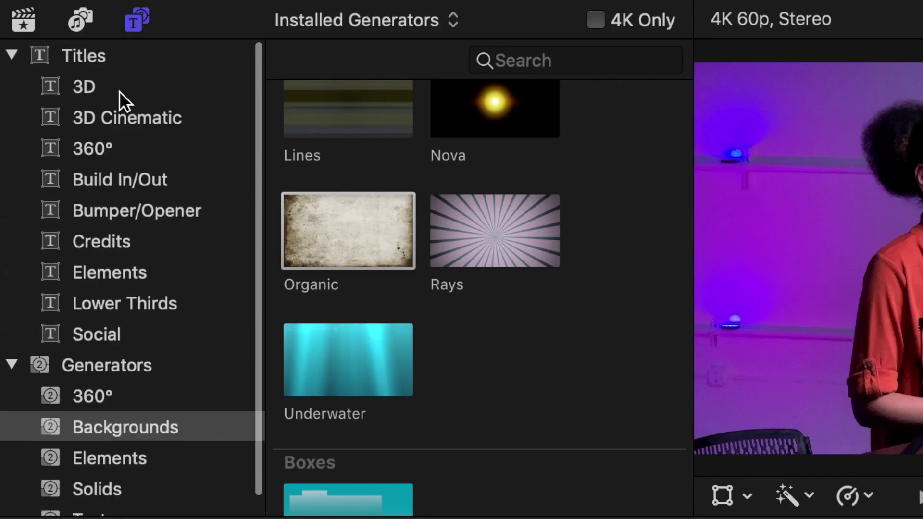
Pick Basic 3D from the 3D titles and connect it at the playhead with Q
{"action": "left_click", "coordinate": [52, 44]}
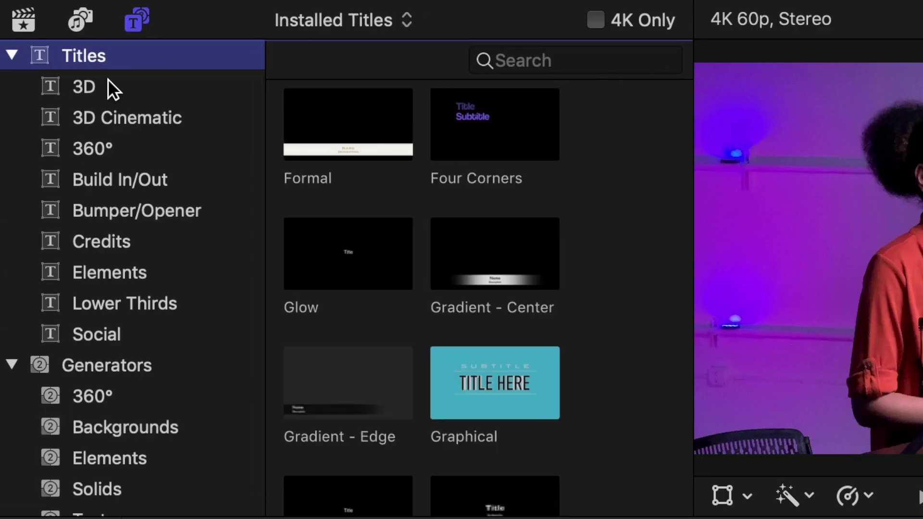
{"action": "left_click", "coordinate": [106, 91]}
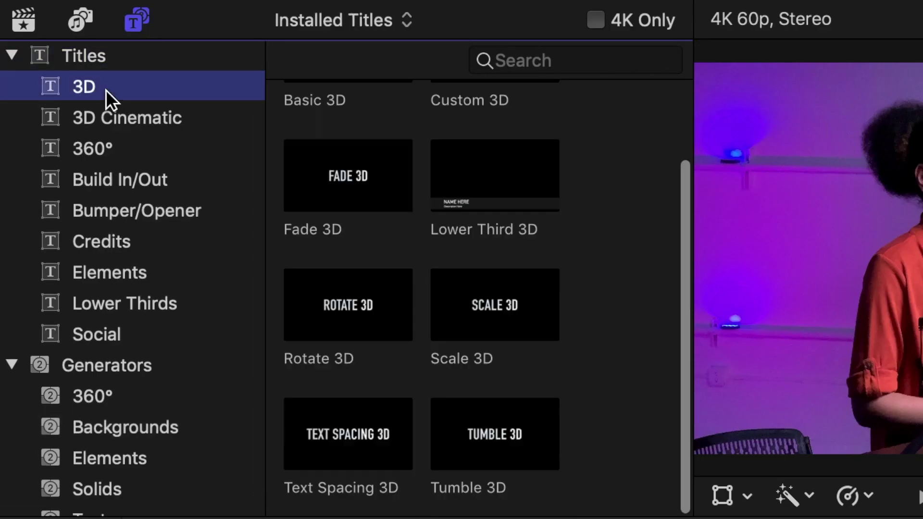
{"action": "left_click", "coordinate": [104, 118]}
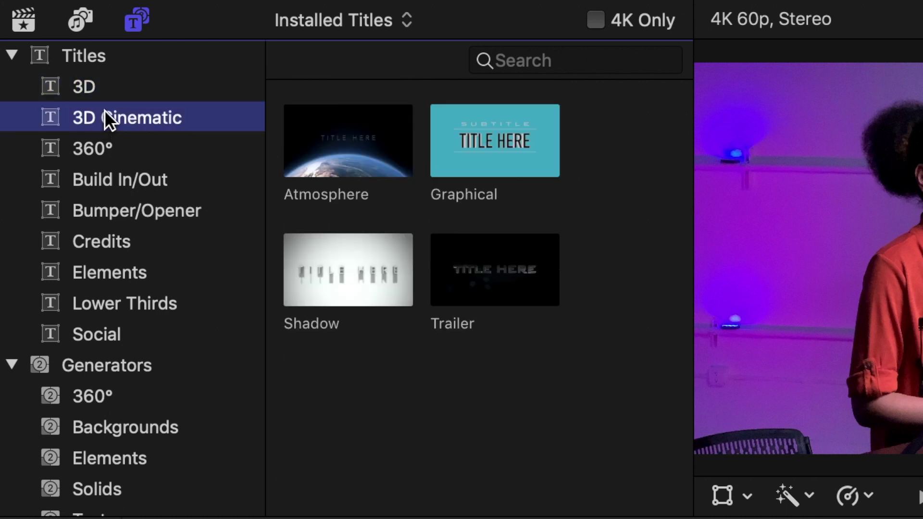
{"action": "left_click", "coordinate": [103, 86]}
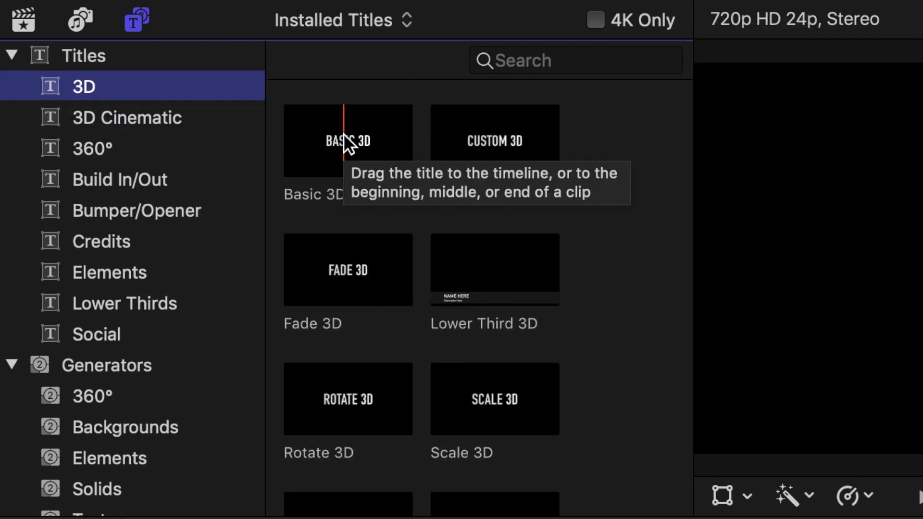
{"action": "left_click", "coordinate": [343, 134]}
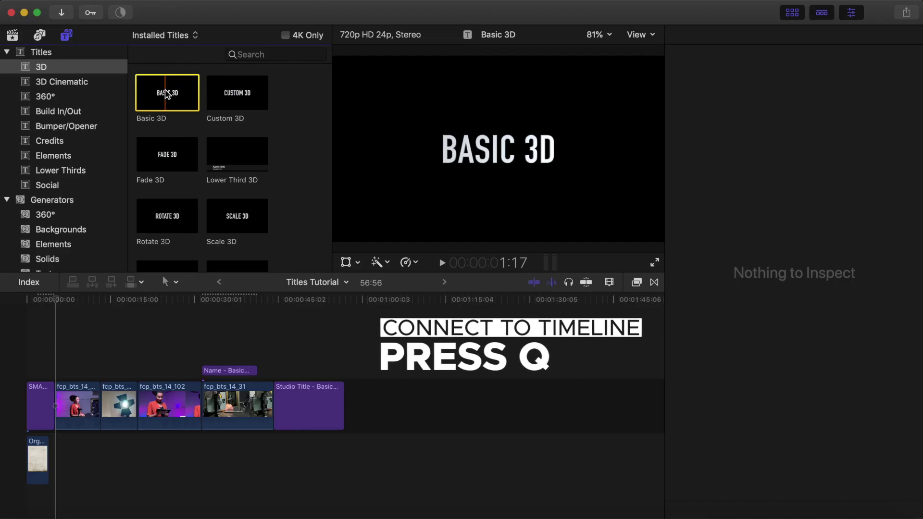
{"action": "key", "text": "q"}
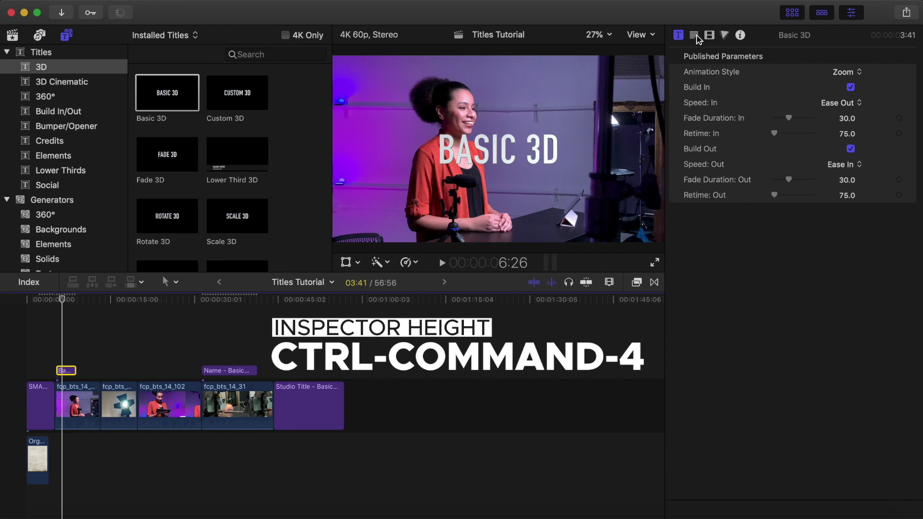
Spin and tilt the BASIC 3D title with the viewer handles, then reset it flat and centred
{"action": "left_click", "coordinate": [694, 35]}
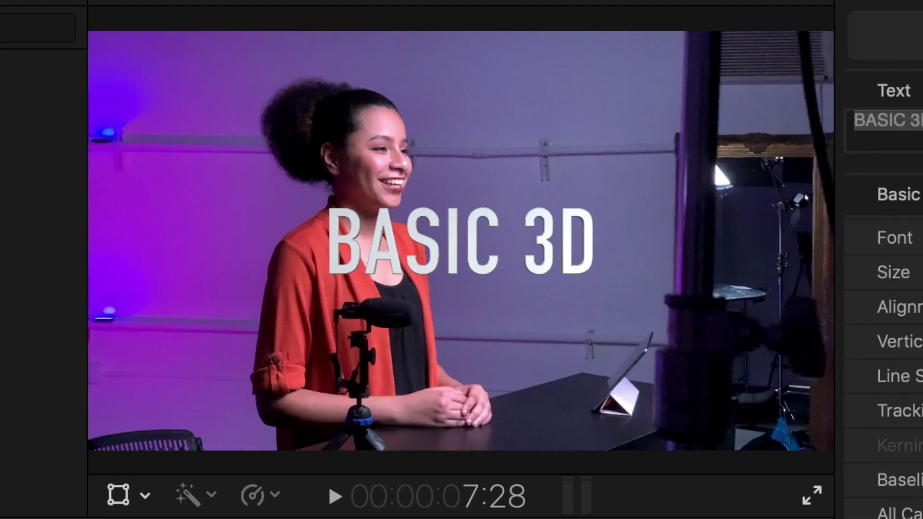
{"action": "left_click", "coordinate": [387, 235]}
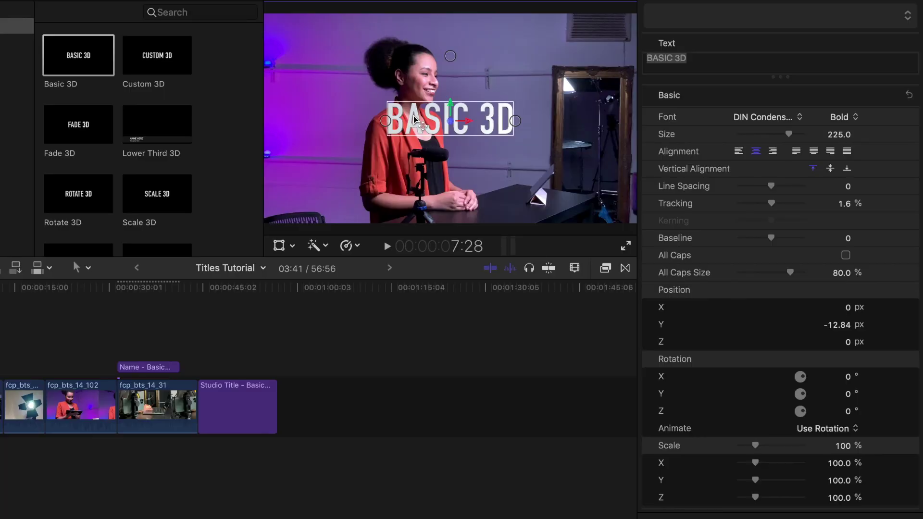
{"action": "mouse_move", "coordinate": [385, 121]}
{"action": "left_mouse_down"}
{"action": "mouse_move", "coordinate": [386, 101]}
{"action": "mouse_move", "coordinate": [450, 57]}
{"action": "mouse_move", "coordinate": [501, 160]}
{"action": "mouse_move", "coordinate": [397, 82]}
{"action": "mouse_move", "coordinate": [390, 127]}
{"action": "left_mouse_up"}
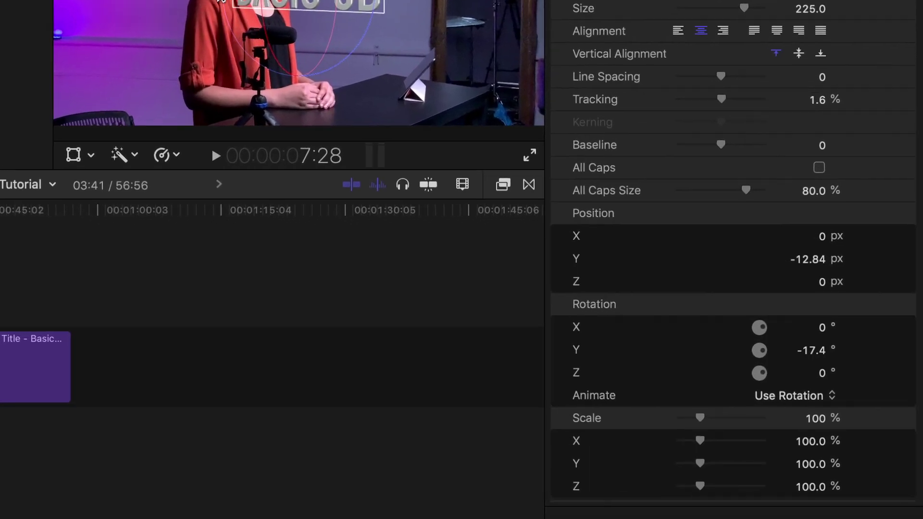
{"action": "left_click_drag", "start_coordinate": [220, 1], "coordinate": [225, 0]}
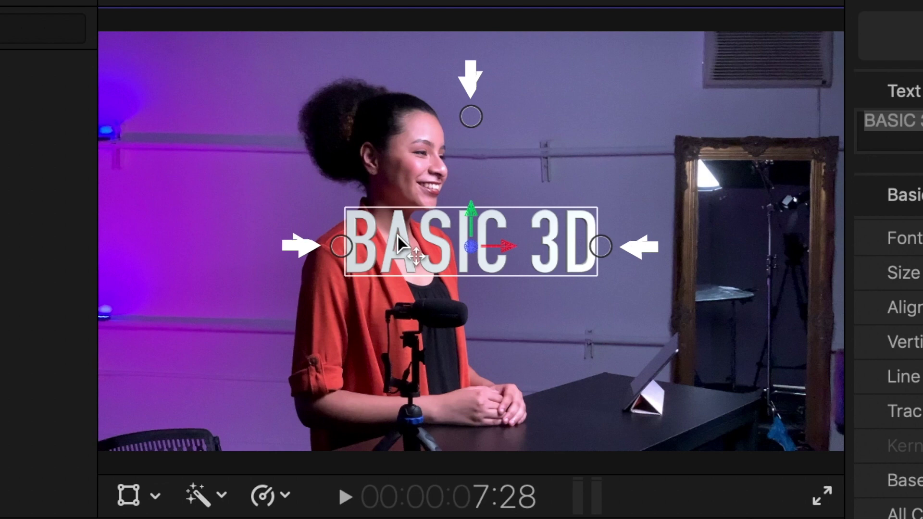
{"action": "left_click_drag", "start_coordinate": [342, 230], "coordinate": [349, 247]}
{"action": "left_click_drag", "start_coordinate": [471, 119], "coordinate": [587, 276]}
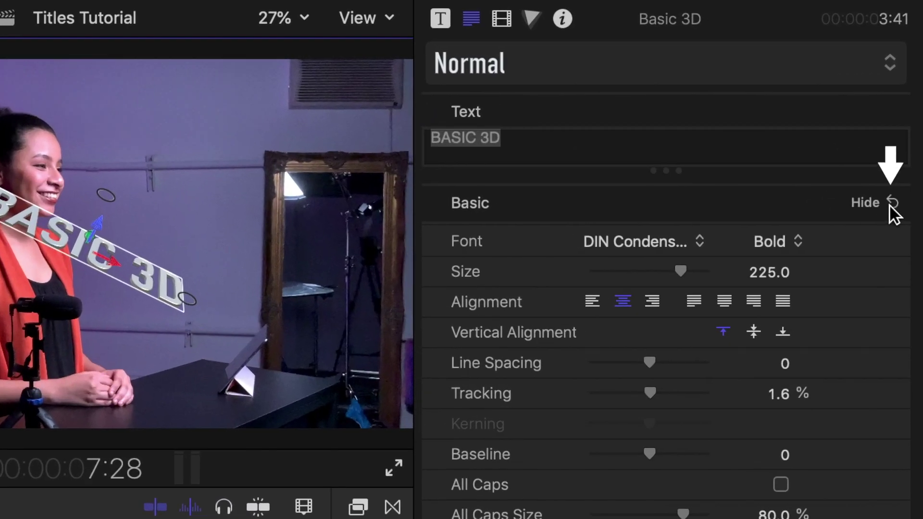
{"action": "left_click", "coordinate": [891, 204]}
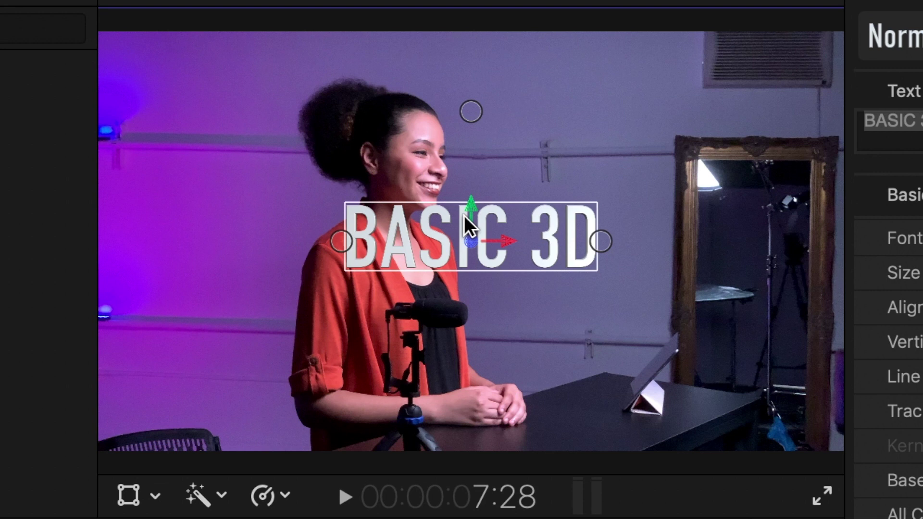
Move the title up-right to about X 297.62, Y 419.68, push it back, and set Futura
{"action": "left_click_drag", "start_coordinate": [471, 214], "coordinate": [468, 154]}
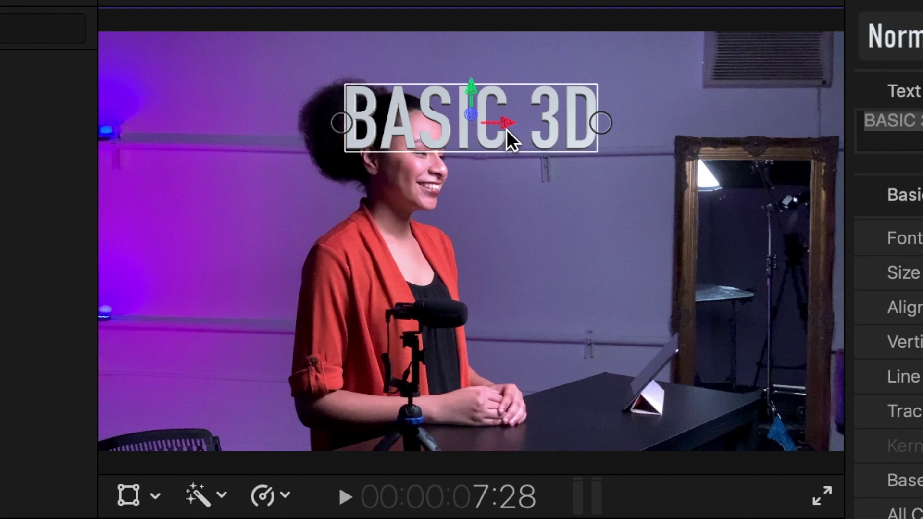
{"action": "left_click_drag", "start_coordinate": [503, 122], "coordinate": [588, 120]}
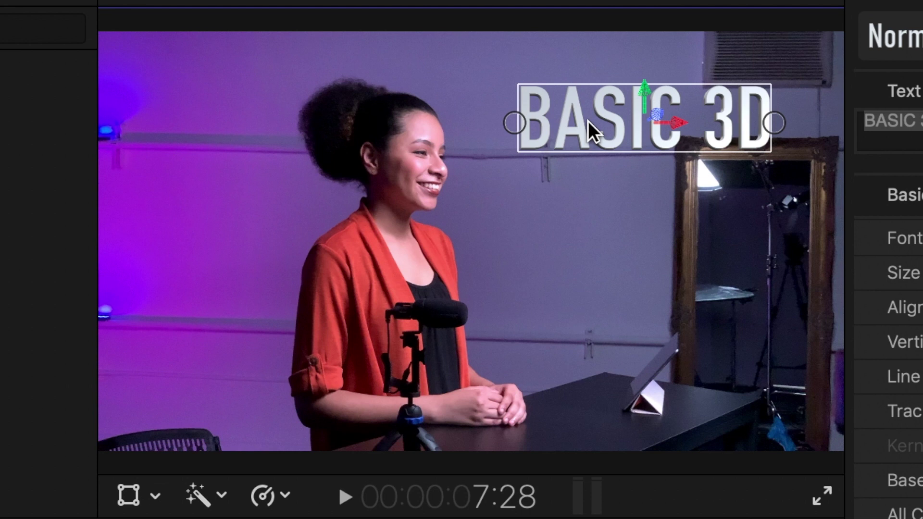
{"action": "left_click_drag", "start_coordinate": [657, 115], "coordinate": [546, 104]}
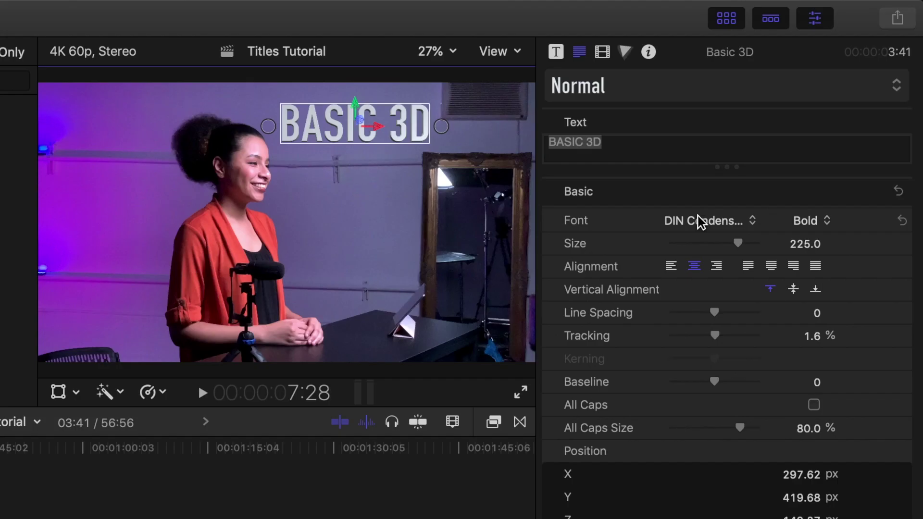
{"action": "left_click", "coordinate": [595, 319]}
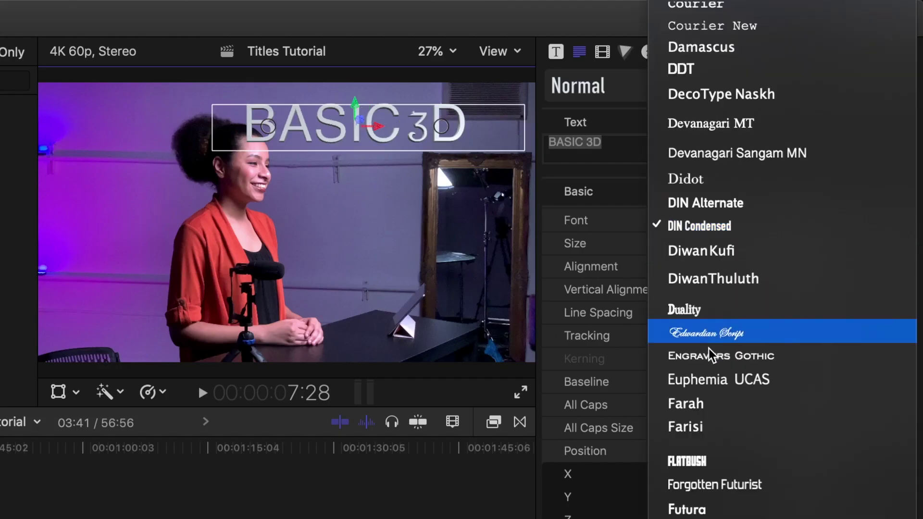
{"action": "left_click", "coordinate": [718, 511]}
Shrink the title text to size 184 and set its X Position to 300
{"action": "left_click_drag", "start_coordinate": [727, 246], "coordinate": [724, 246]}
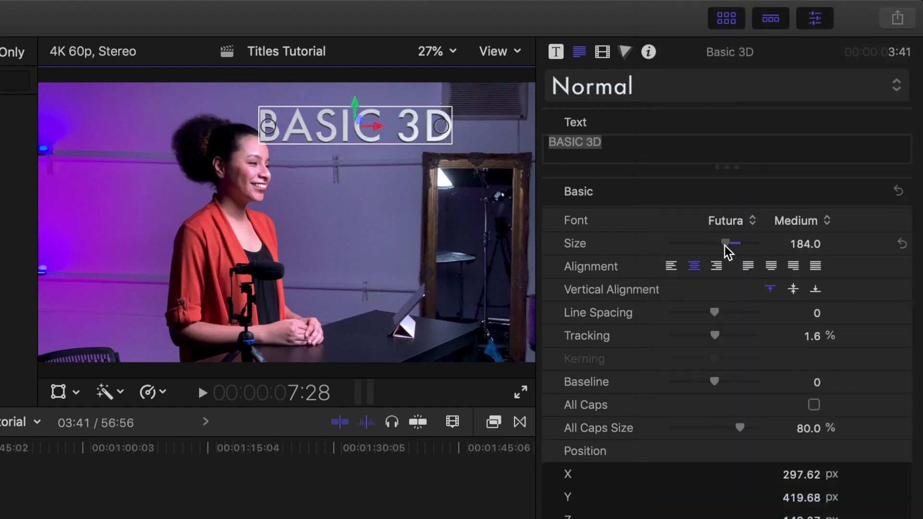
{"action": "scroll", "coordinate": [767, 401], "scroll_direction": "down", "scroll_amount": 3}
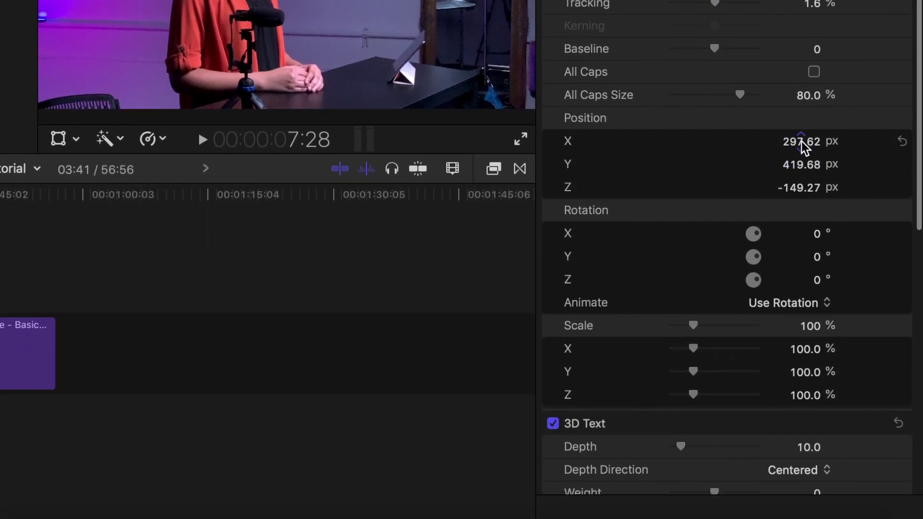
{"action": "left_click", "coordinate": [801, 141]}
{"action": "type", "text": "300"}
{"action": "key", "text": "Return"}
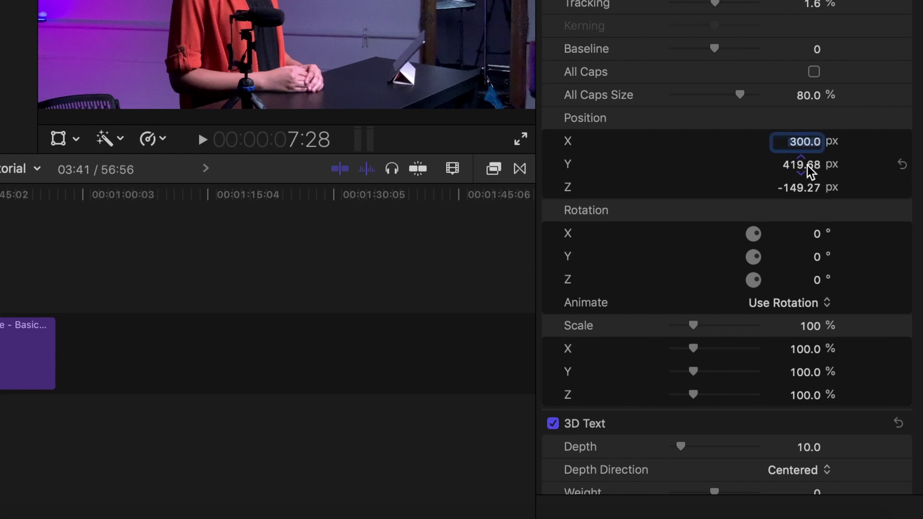
Adjust the letters' extrusion depth with Forward depth direction, leaving weight at 0
{"action": "scroll", "coordinate": [801, 216], "scroll_direction": "down", "scroll_amount": 1}
{"action": "scroll", "coordinate": [801, 217], "scroll_direction": "down", "scroll_amount": 1}
{"action": "mouse_move", "coordinate": [691, 263]}
{"action": "left_mouse_down"}
{"action": "mouse_move", "coordinate": [708, 261]}
{"action": "mouse_move", "coordinate": [694, 261]}
{"action": "left_mouse_up"}
{"action": "scroll", "coordinate": [694, 261], "scroll_direction": "down", "scroll_amount": 5}
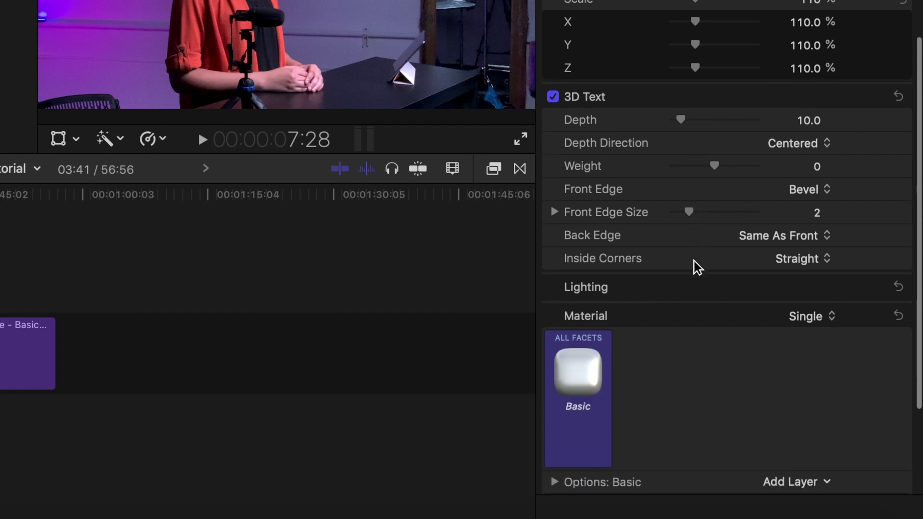
{"action": "left_click_drag", "start_coordinate": [680, 119], "coordinate": [697, 133]}
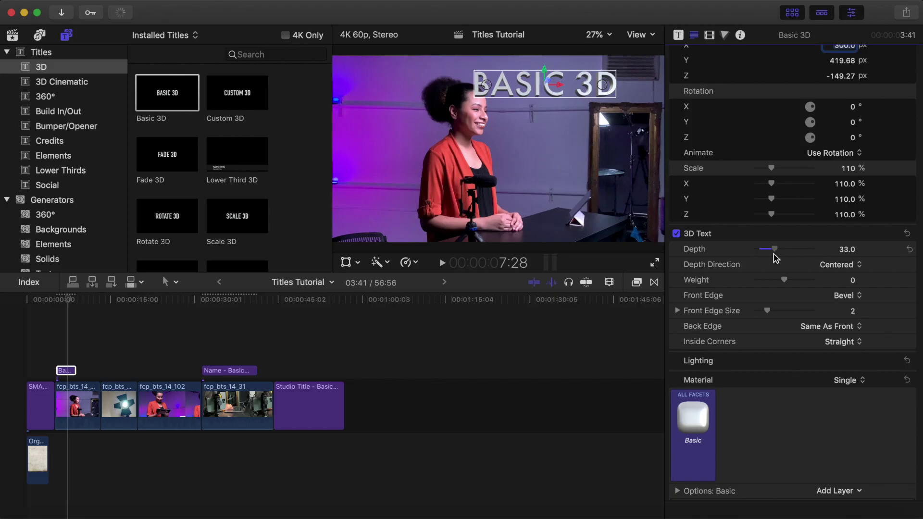
{"action": "left_click", "coordinate": [821, 270]}
{"action": "left_click", "coordinate": [832, 241]}
{"action": "left_click", "coordinate": [838, 264]}
{"action": "left_click", "coordinate": [838, 275]}
{"action": "mouse_move", "coordinate": [786, 280]}
{"action": "left_mouse_down"}
{"action": "mouse_move", "coordinate": [774, 281]}
{"action": "mouse_move", "coordinate": [785, 281]}
{"action": "left_mouse_up"}
Give the letters a Square front edge with bevel size 1.68
{"action": "mouse_move", "coordinate": [771, 314]}
{"action": "left_mouse_down"}
{"action": "mouse_move", "coordinate": [785, 312]}
{"action": "mouse_move", "coordinate": [765, 312]}
{"action": "left_mouse_up"}
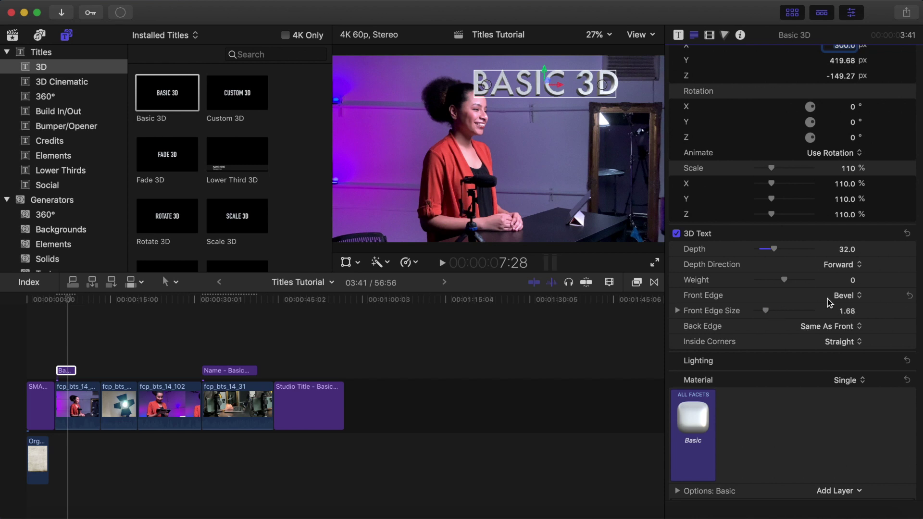
{"action": "left_click", "coordinate": [847, 298]}
{"action": "left_click", "coordinate": [854, 276]}
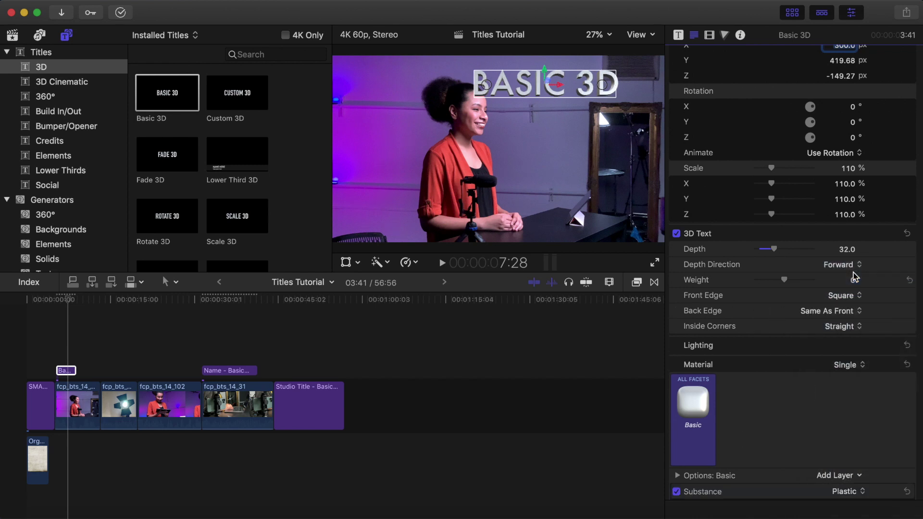
Reveal the Lighting settings and try the Above and Medium Left lighting styles
{"action": "scroll", "coordinate": [855, 276], "scroll_direction": "down", "scroll_amount": 3}
{"action": "left_click", "coordinate": [881, 290]}
{"action": "left_click", "coordinate": [843, 281]}
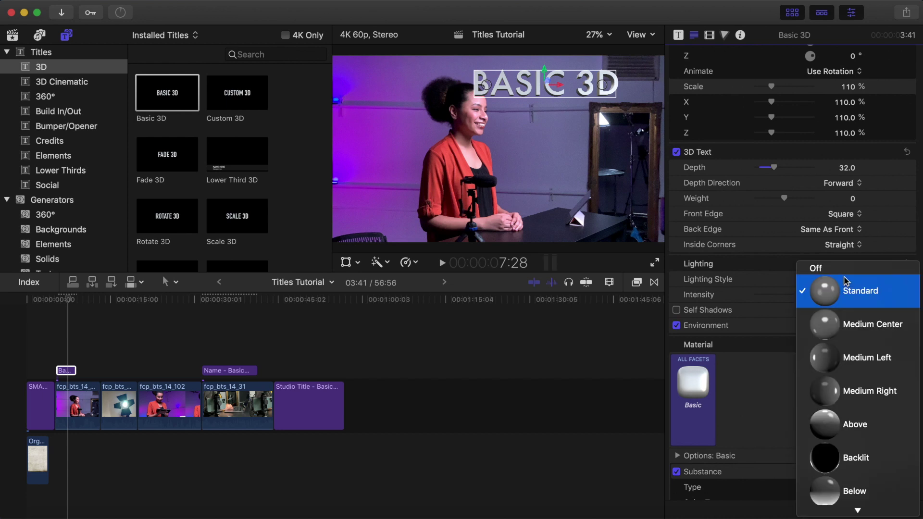
{"action": "left_click", "coordinate": [835, 426]}
{"action": "left_click", "coordinate": [848, 280]}
{"action": "left_click", "coordinate": [847, 223]}
Try Diagonal Left and Backlit, then settle on Medium Center lighting at about 100% intensity
{"action": "left_click", "coordinate": [845, 280]}
{"action": "left_click", "coordinate": [835, 461]}
{"action": "left_click", "coordinate": [850, 279]}
{"action": "left_click", "coordinate": [853, 225]}
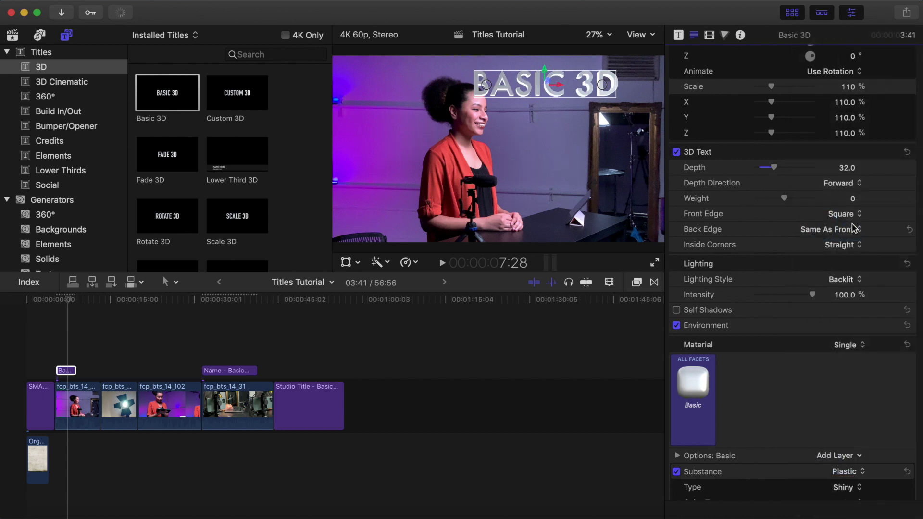
{"action": "left_click", "coordinate": [850, 280]}
{"action": "left_click", "coordinate": [855, 168]}
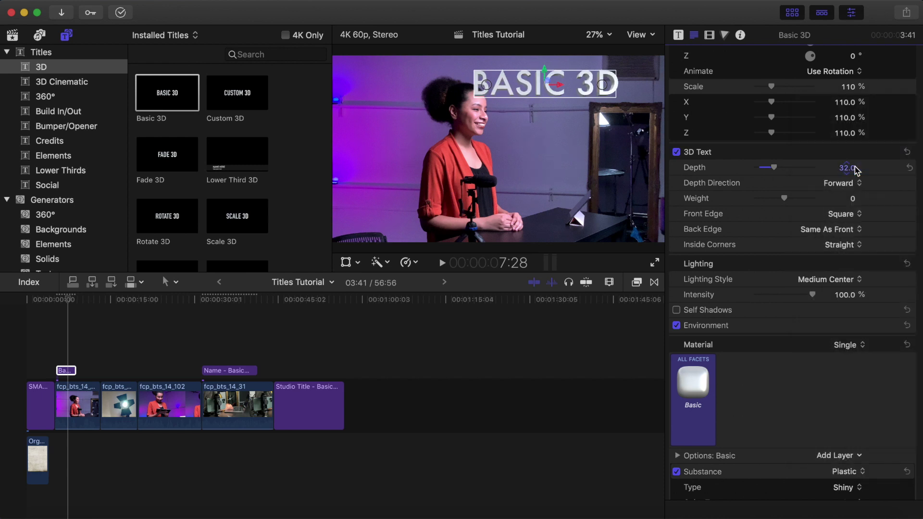
{"action": "left_click_drag", "start_coordinate": [812, 294], "coordinate": [841, 299]}
Make the title Stone, trying Travertine then Quartz, with depth reduced to 61.56%
{"action": "scroll", "coordinate": [835, 317], "scroll_direction": "down", "scroll_amount": 3}
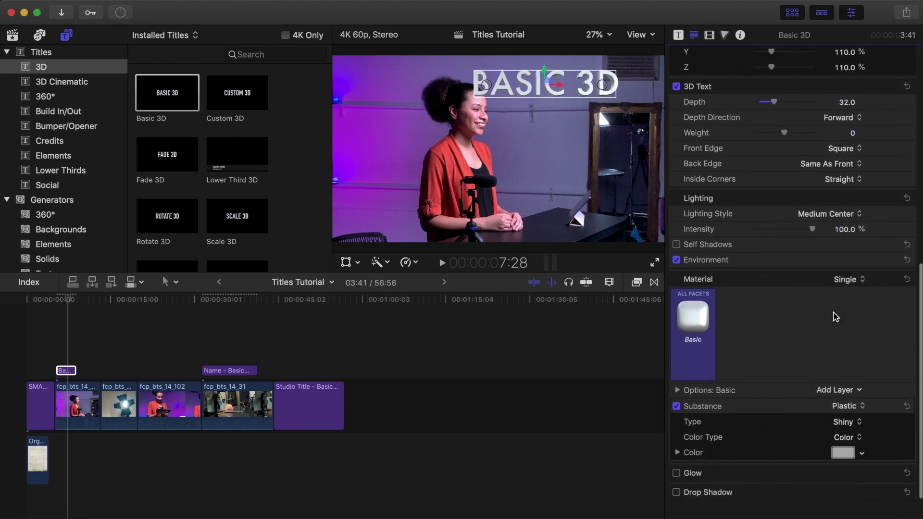
{"action": "left_click", "coordinate": [845, 406]}
{"action": "left_click", "coordinate": [844, 418]}
{"action": "left_click", "coordinate": [844, 422]}
{"action": "left_click", "coordinate": [865, 245]}
{"action": "left_click", "coordinate": [844, 421]}
{"action": "left_click", "coordinate": [845, 469]}
{"action": "left_click_drag", "start_coordinate": [812, 436], "coordinate": [791, 438]}
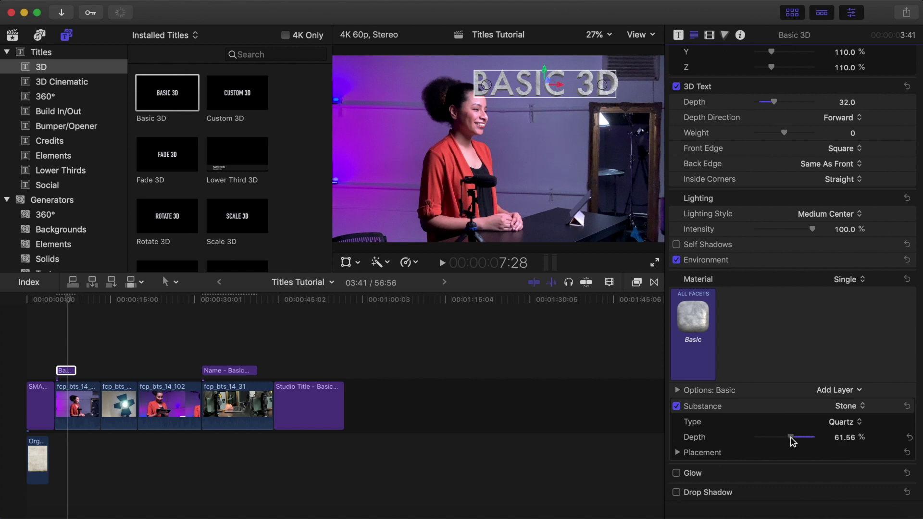
Switch the substance to Metal, trying Gold and then Copper
{"action": "left_click", "coordinate": [846, 406]}
{"action": "left_click", "coordinate": [844, 385]}
{"action": "left_click", "coordinate": [845, 422]}
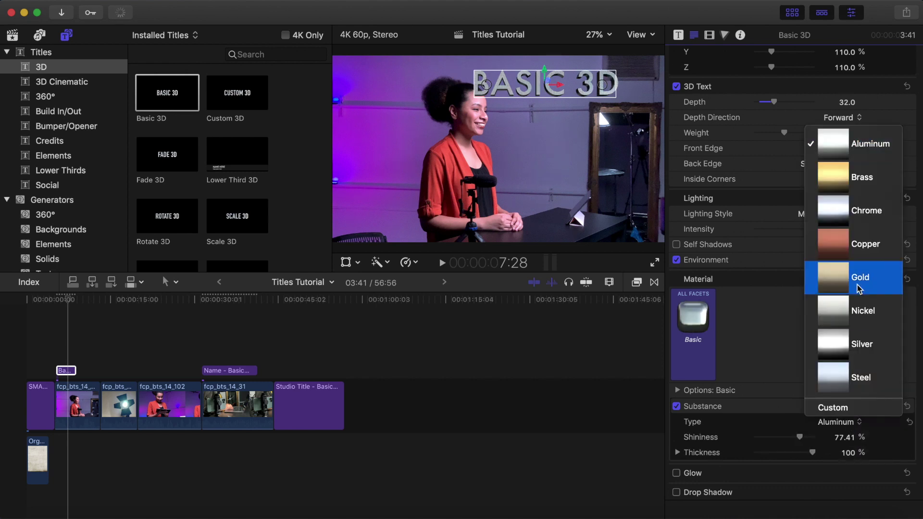
{"action": "left_click", "coordinate": [859, 287]}
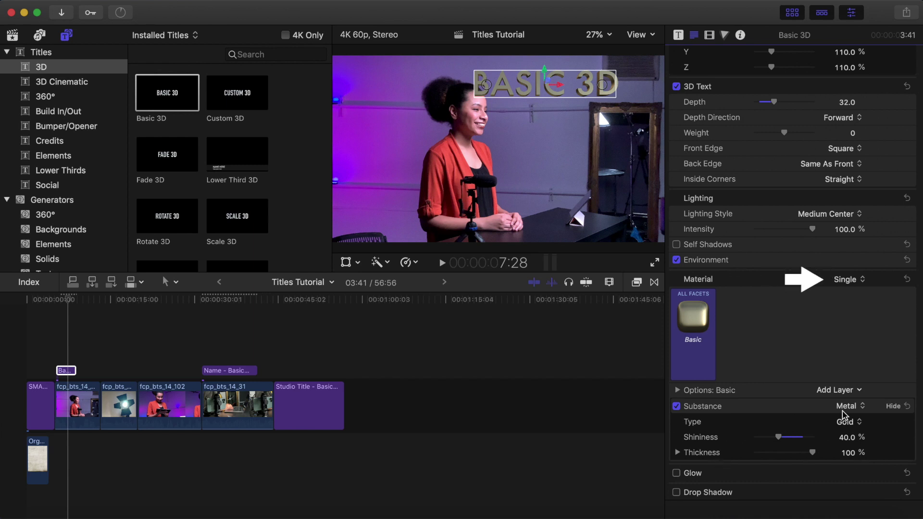
{"action": "left_click", "coordinate": [856, 422]}
{"action": "left_click", "coordinate": [864, 403]}
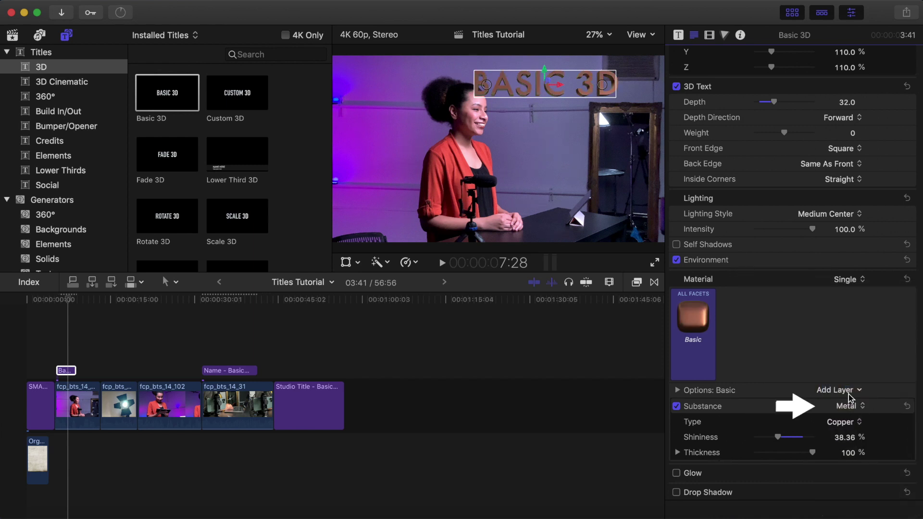
Switch the substance to Fabric, trying Shetland Wool and then red Plaid
{"action": "left_click", "coordinate": [847, 407]}
{"action": "left_click", "coordinate": [849, 393]}
{"action": "left_click", "coordinate": [852, 422]}
{"action": "left_click", "coordinate": [801, 284]}
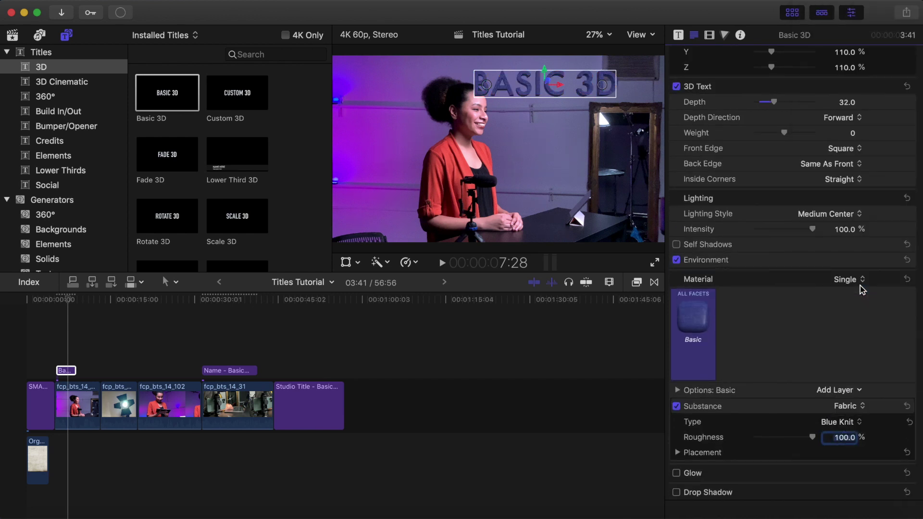
{"action": "left_click", "coordinate": [812, 422]}
{"action": "left_click", "coordinate": [798, 370]}
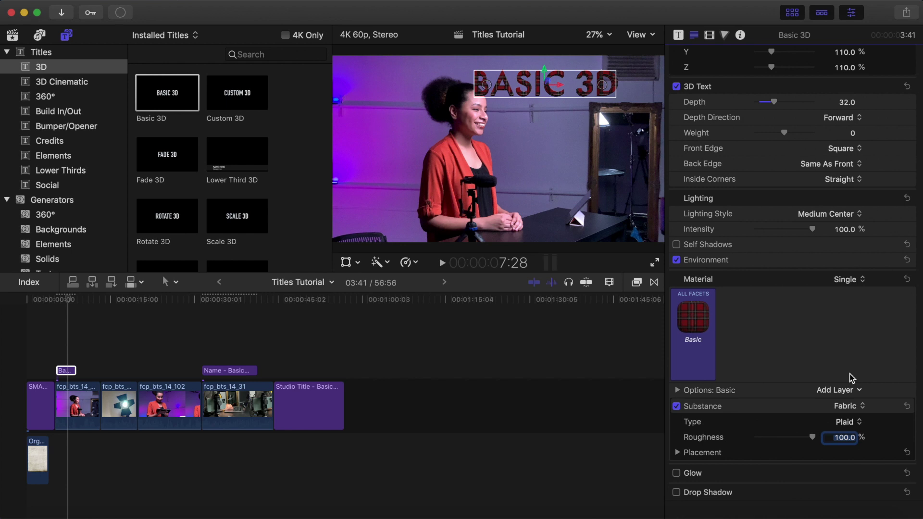
Settle on Travertine stone and switch the Material to Multiple facets
{"action": "left_click", "coordinate": [851, 408]}
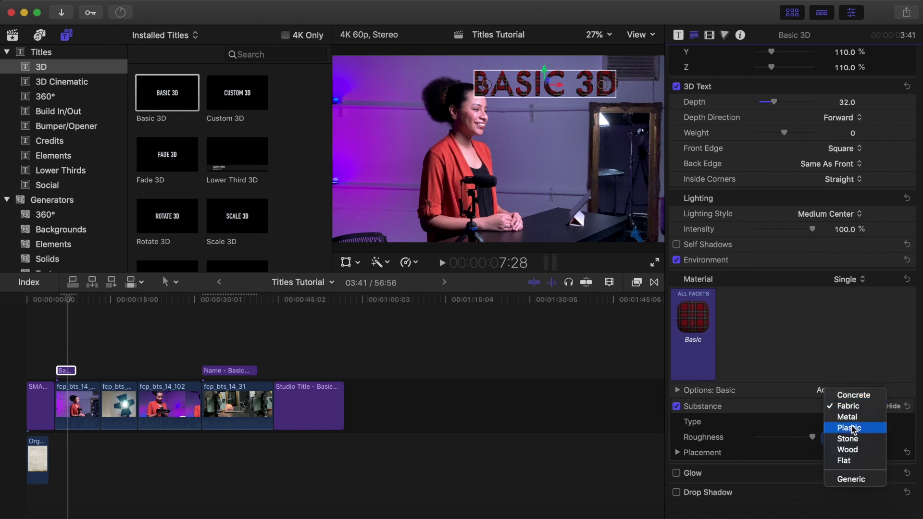
{"action": "left_click", "coordinate": [851, 439]}
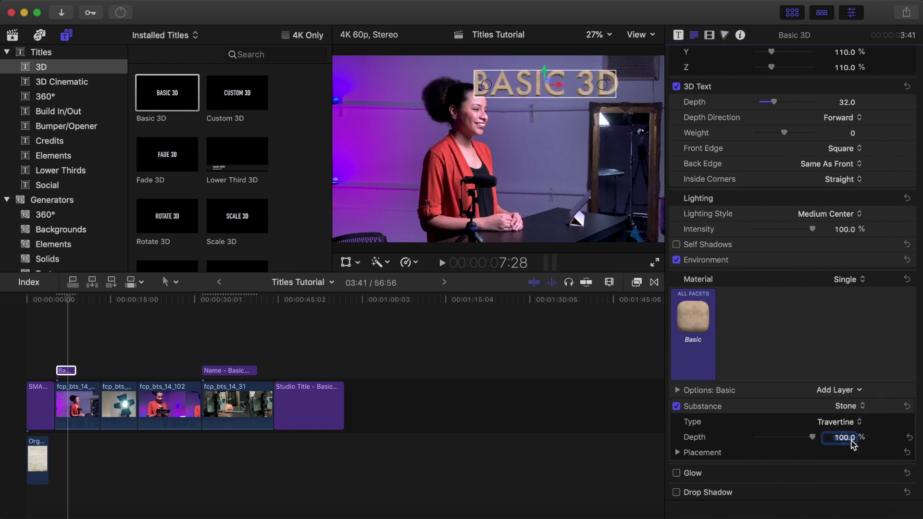
{"action": "left_click", "coordinate": [848, 279]}
{"action": "left_click", "coordinate": [855, 292]}
Apply Brown Concrete to the front edge, Colored Concrete to the side, Old Steel to the back edge
{"action": "left_click", "coordinate": [742, 317]}
{"action": "mouse_move", "coordinate": [763, 347]}
{"action": "left_click", "coordinate": [691, 318]}
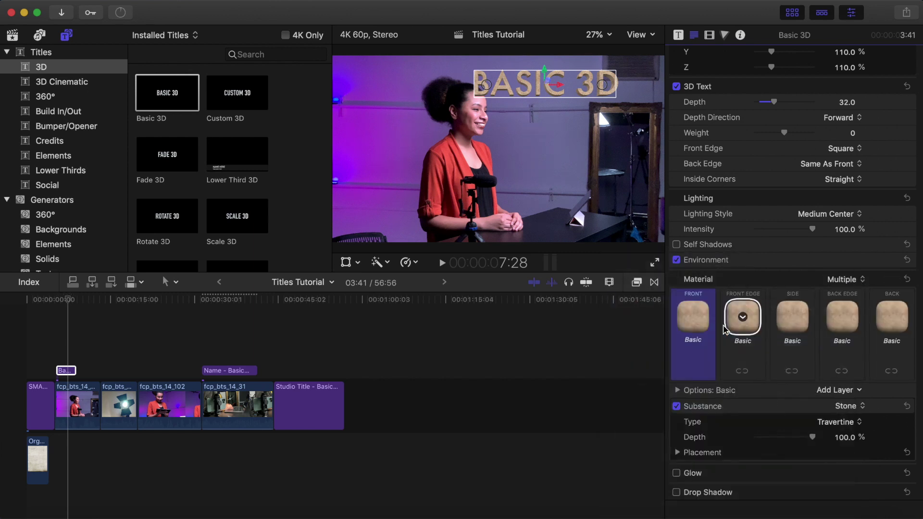
{"action": "left_click", "coordinate": [792, 316]}
{"action": "mouse_move", "coordinate": [811, 345]}
{"action": "left_click", "coordinate": [748, 361]}
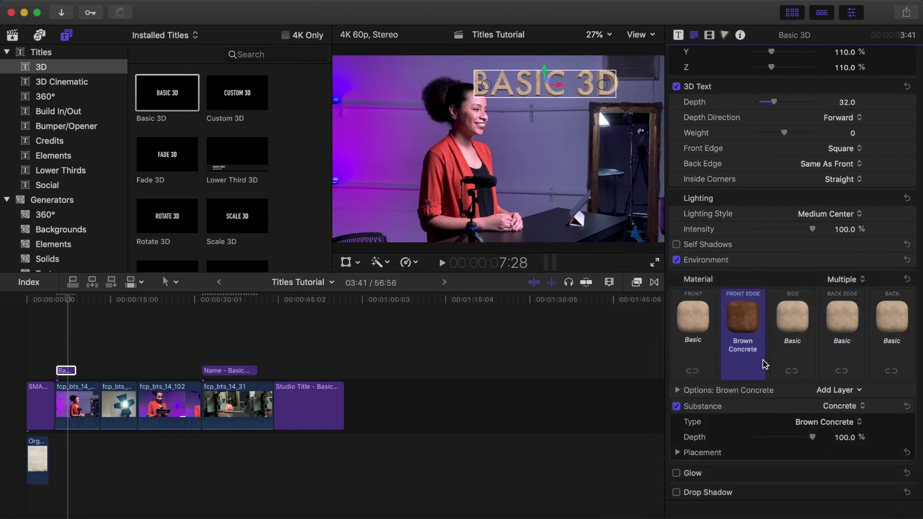
{"action": "left_click", "coordinate": [845, 314]}
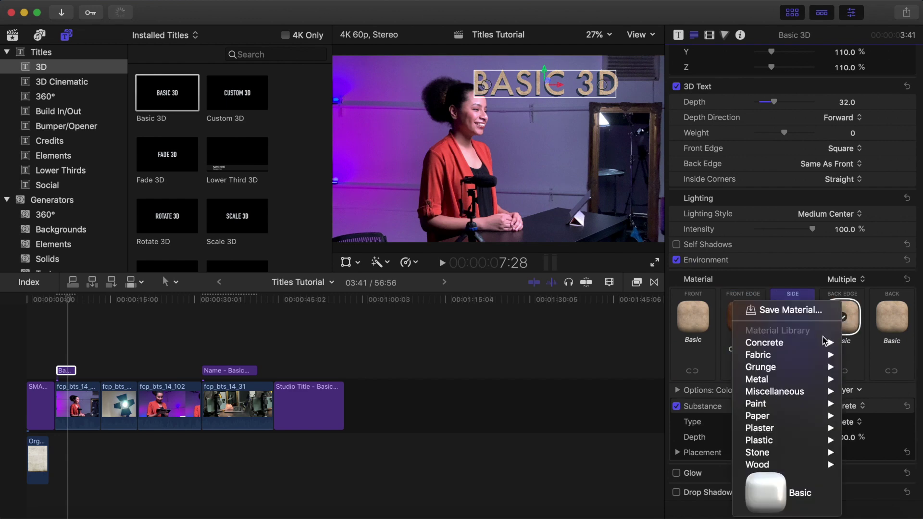
{"action": "mouse_move", "coordinate": [764, 379]}
{"action": "left_click", "coordinate": [706, 442]}
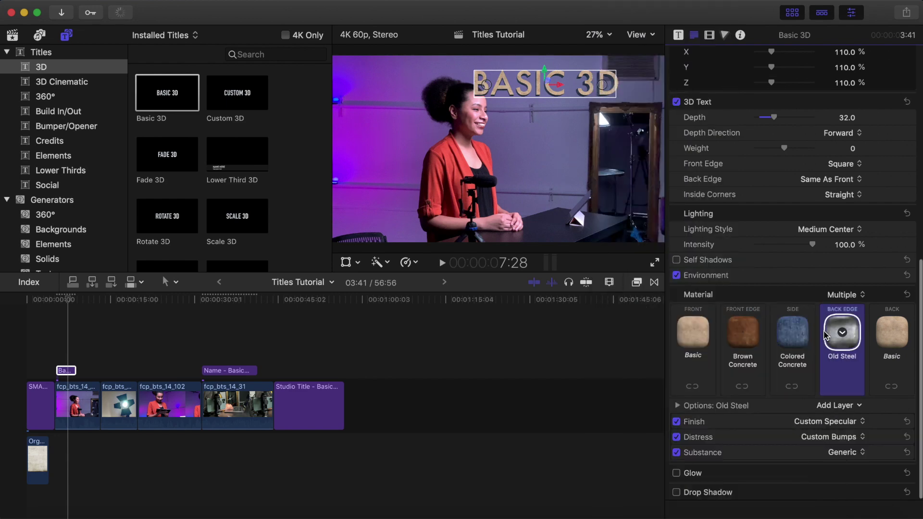
Tilt the title to inspect its facet materials and toggle 3D Text off and on to compare
{"action": "scroll", "coordinate": [825, 334], "scroll_direction": "down", "scroll_amount": 2}
{"action": "scroll", "coordinate": [825, 335], "scroll_direction": "up", "scroll_amount": 2}
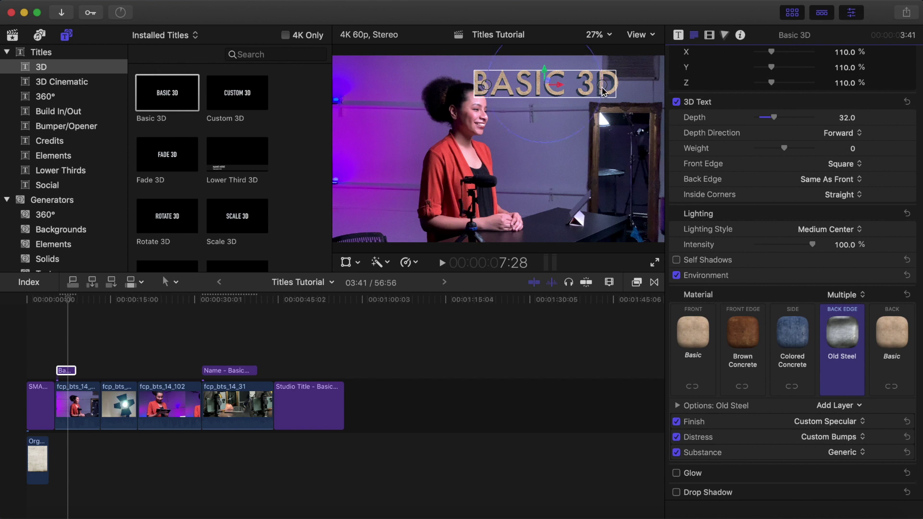
{"action": "left_click_drag", "start_coordinate": [560, 89], "coordinate": [520, 83]}
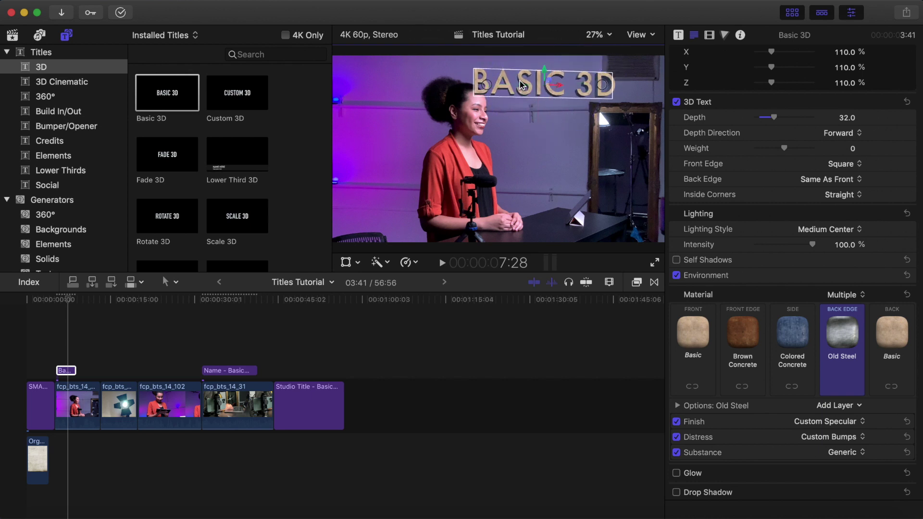
{"action": "left_click", "coordinate": [676, 102]}
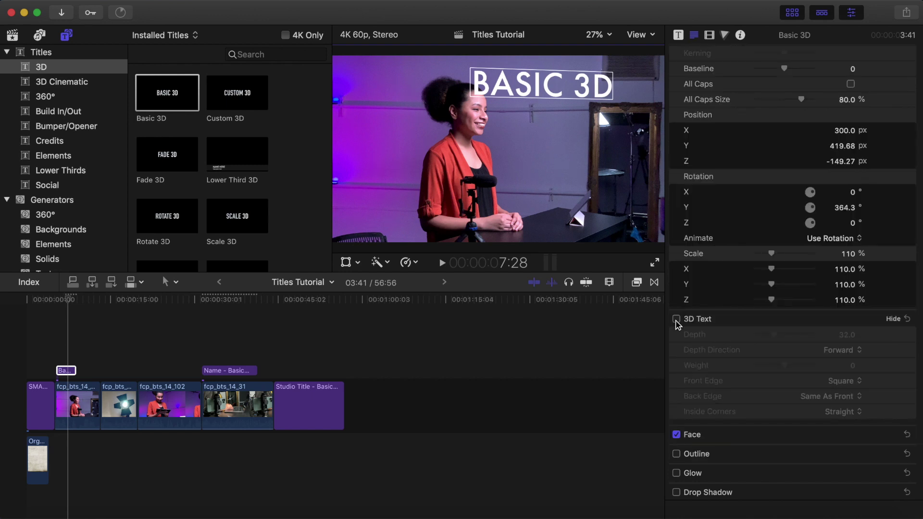
{"action": "left_click", "coordinate": [676, 319]}
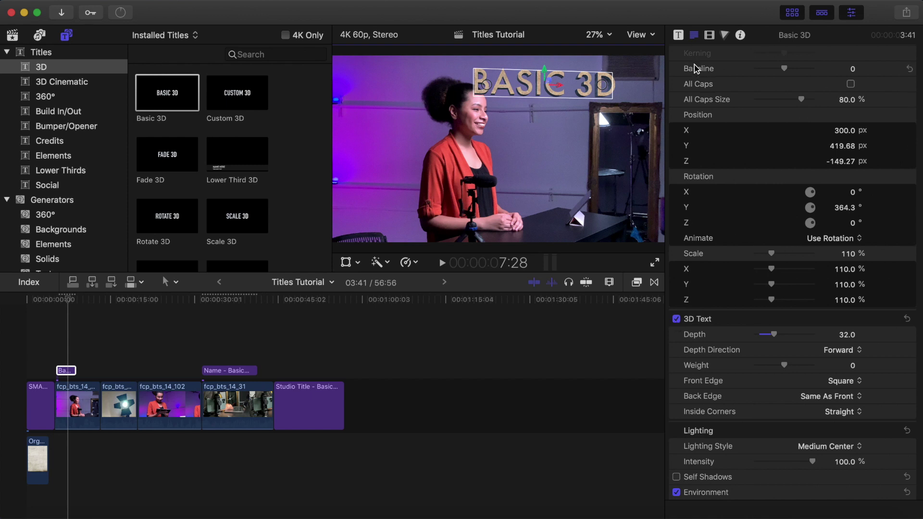
Try the Slide Left animation style on the title and play it back
{"action": "left_click", "coordinate": [678, 35]}
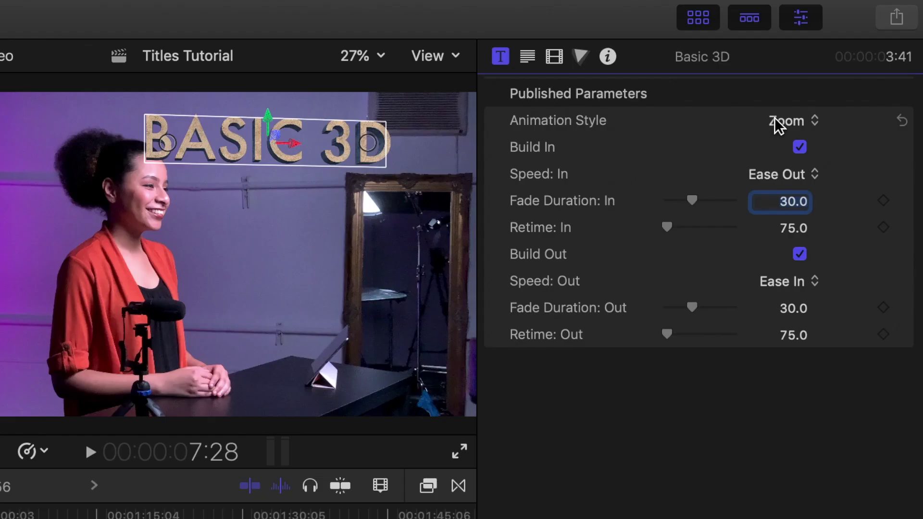
{"action": "left_click", "coordinate": [840, 72]}
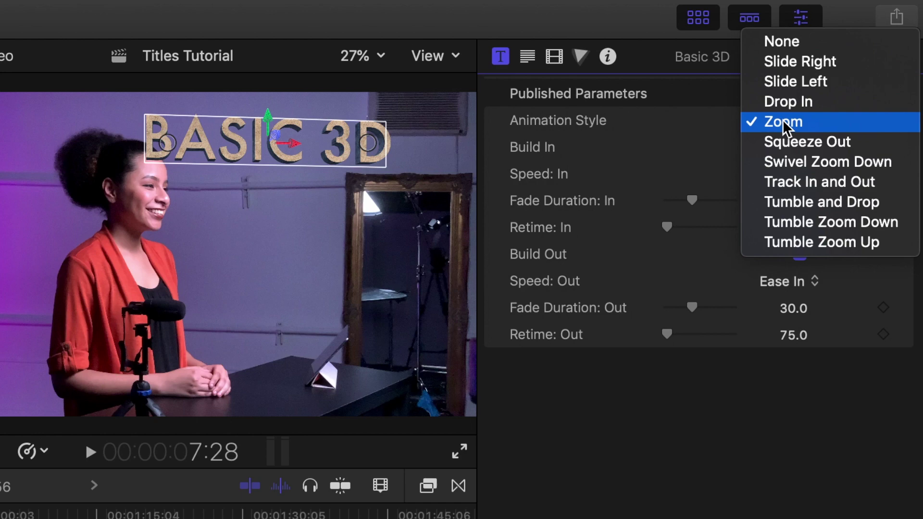
{"action": "left_click", "coordinate": [786, 81]}
{"action": "left_click", "coordinate": [56, 360]}
{"action": "key", "text": "space"}
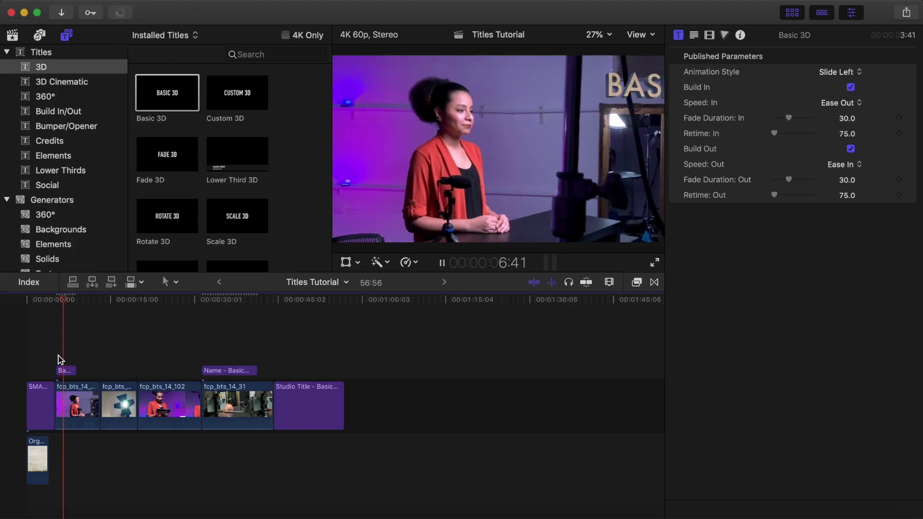
{"action": "key", "text": "space"}
Switch the animation style to Zoom and play the build-in from the title's start
{"action": "left_click", "coordinate": [851, 72]}
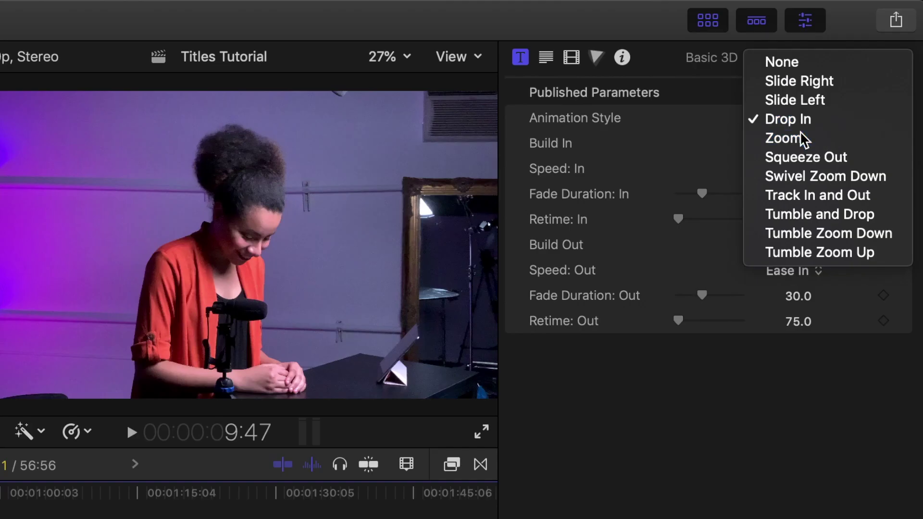
{"action": "left_click", "coordinate": [803, 139]}
{"action": "left_click", "coordinate": [57, 359]}
{"action": "key", "text": "space"}
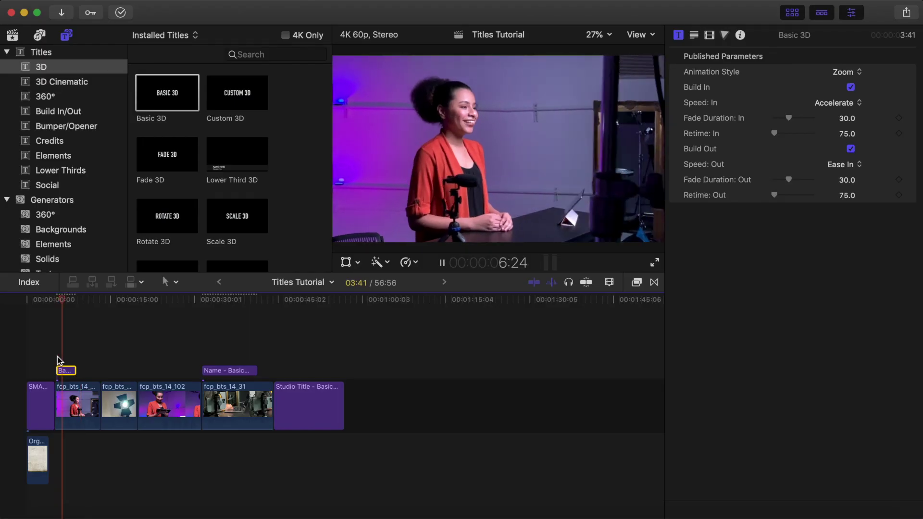